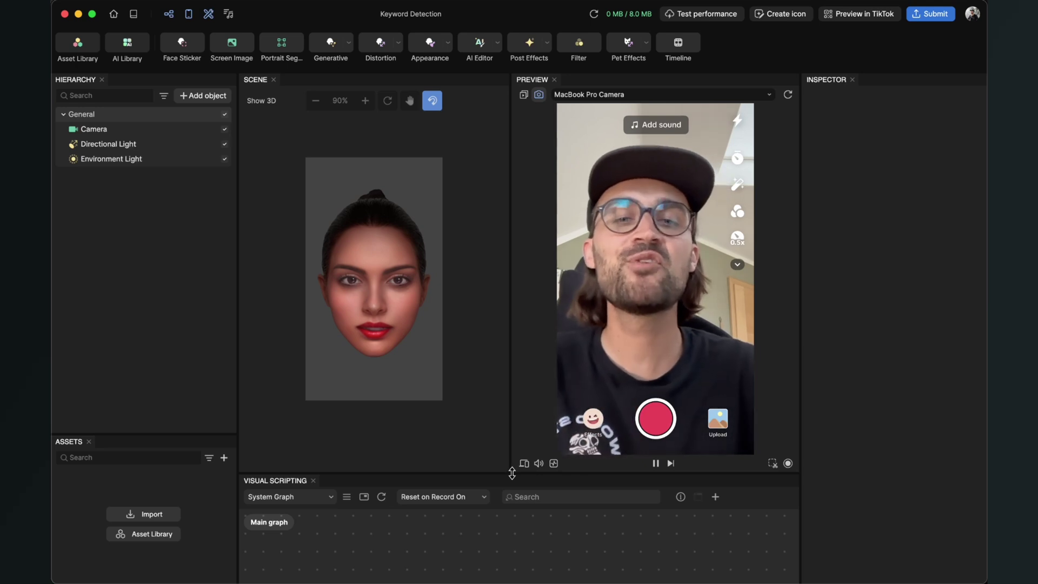
Step: Enlarge the node graph area by raising the Visual Scripting divider
left_click_drag(514, 474, 539, 291)
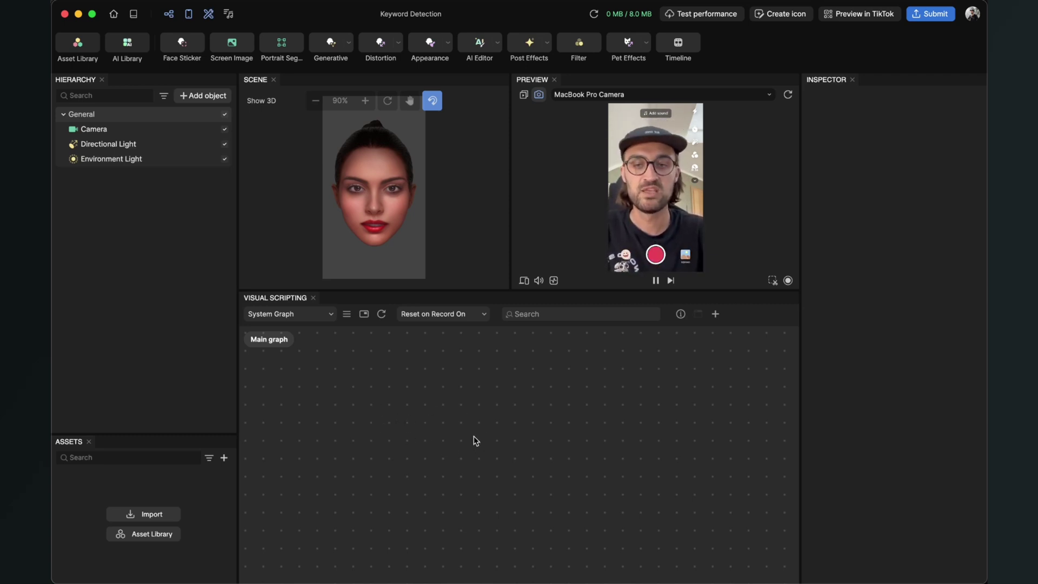
right_click(485, 421)
left_click(638, 403)
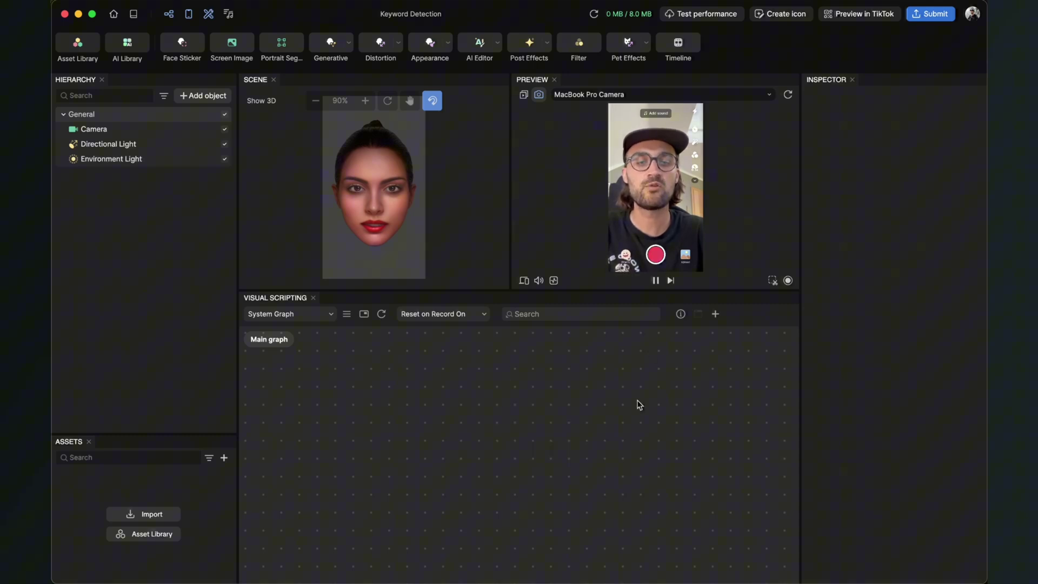
Step: Add a Keyword Detection node via the 'Key' search and position it in the graph
left_click(716, 314)
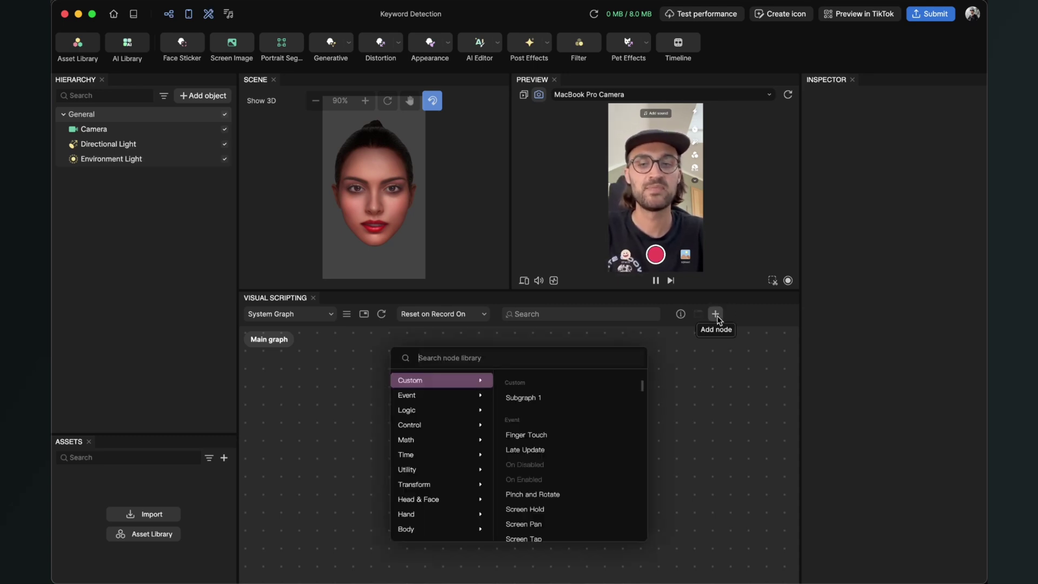
type("Key")
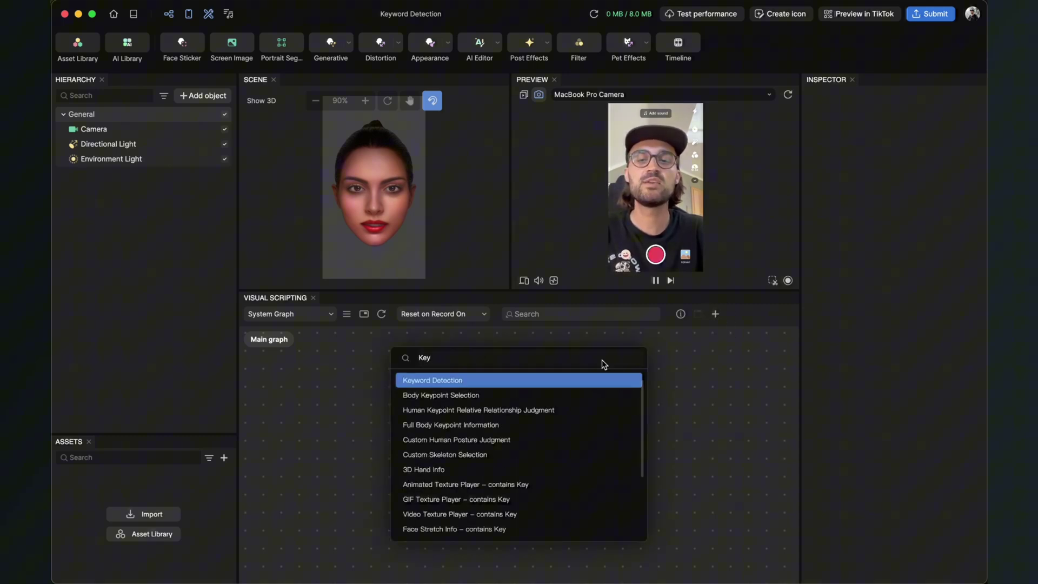
key("Return")
left_click_drag(626, 426, 547, 371)
scroll(501, 449, "up", 2)
scroll(501, 449, "down", 2)
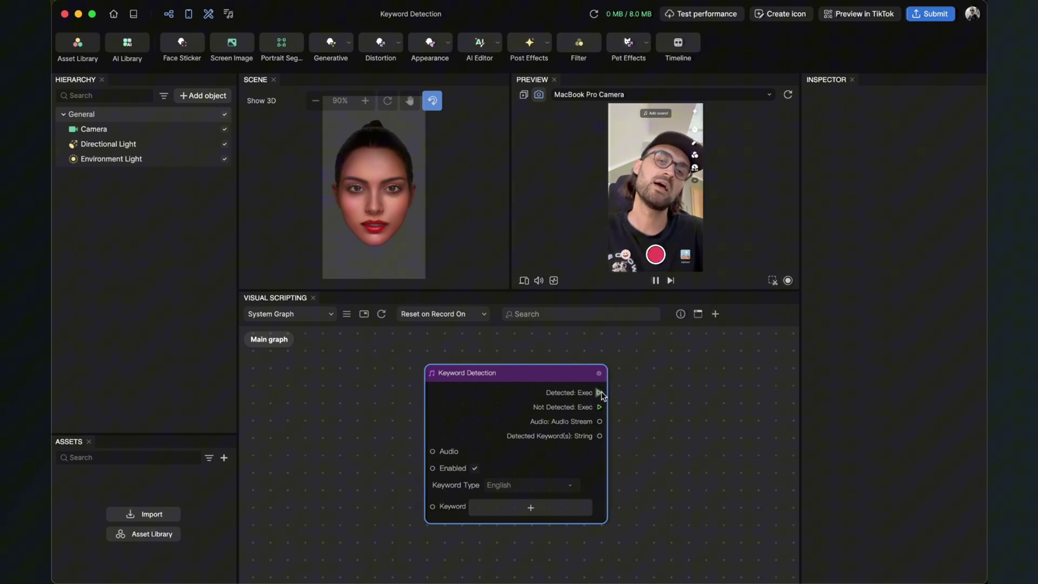
left_click_drag(560, 372, 637, 373)
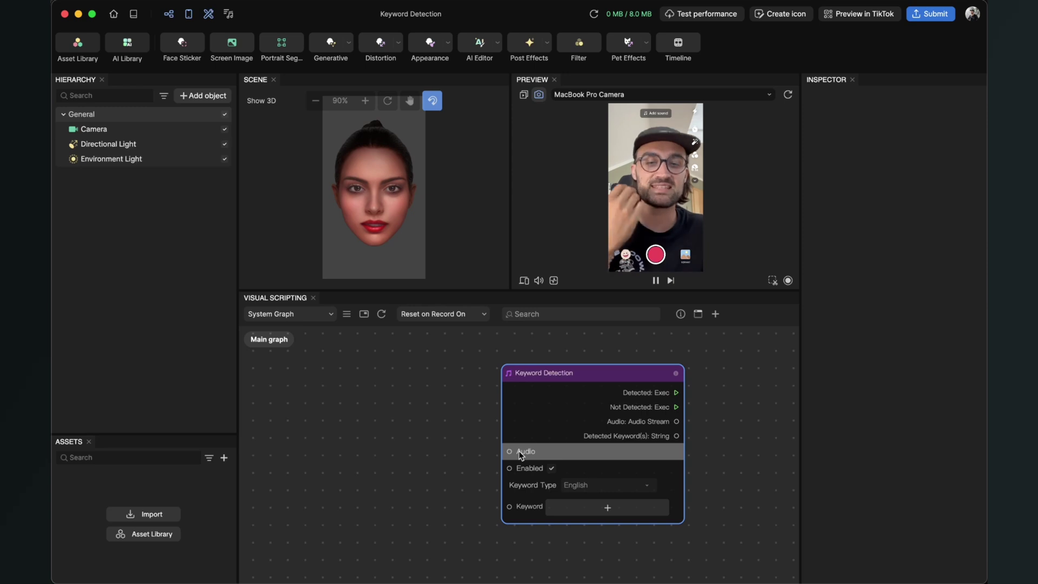
Step: Add an Audio from Microphone node to the left of Keyword Detection
right_click(363, 412)
left_click(393, 424)
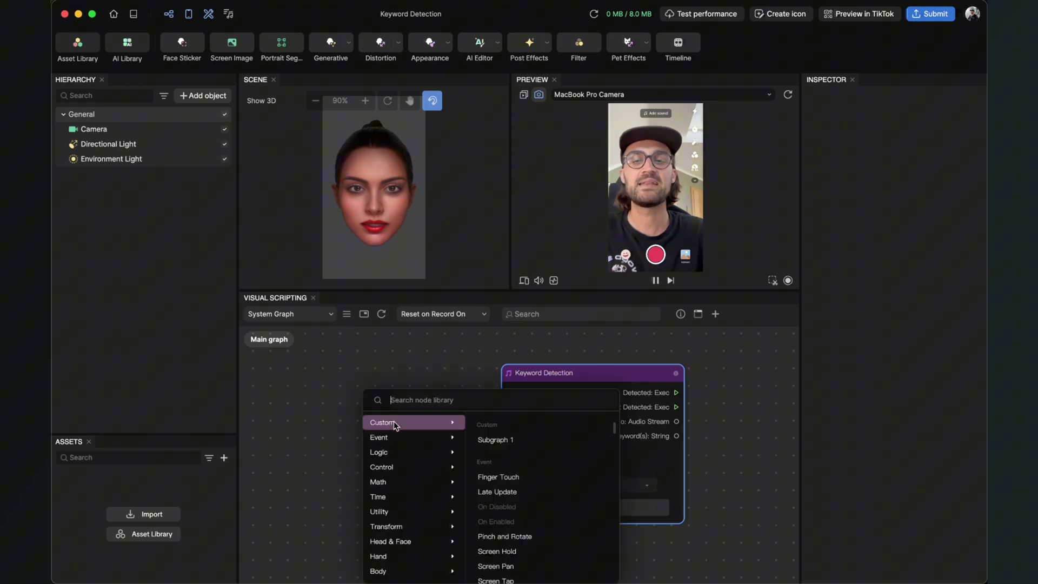
type("Audio")
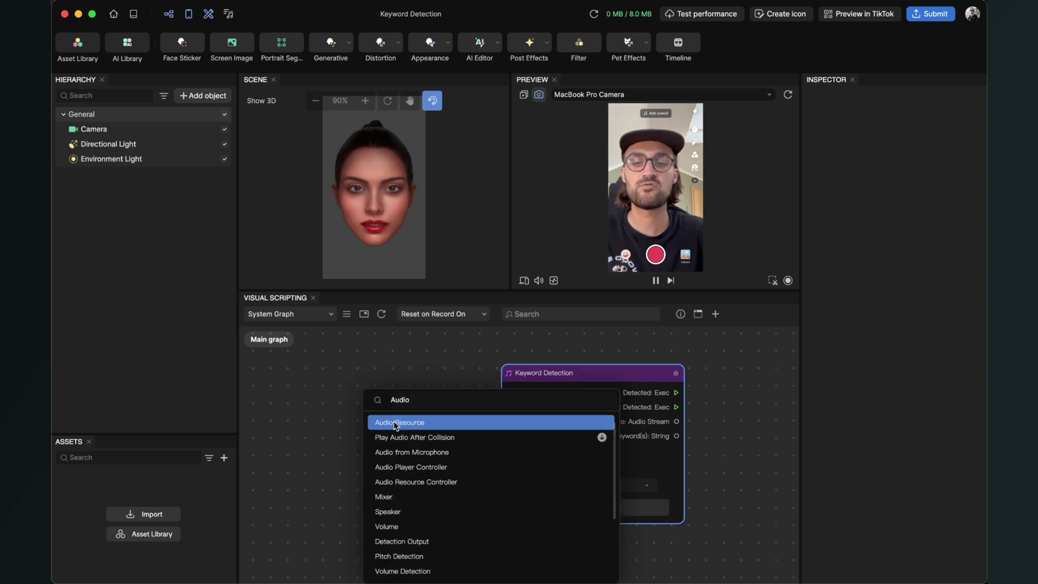
type(" from")
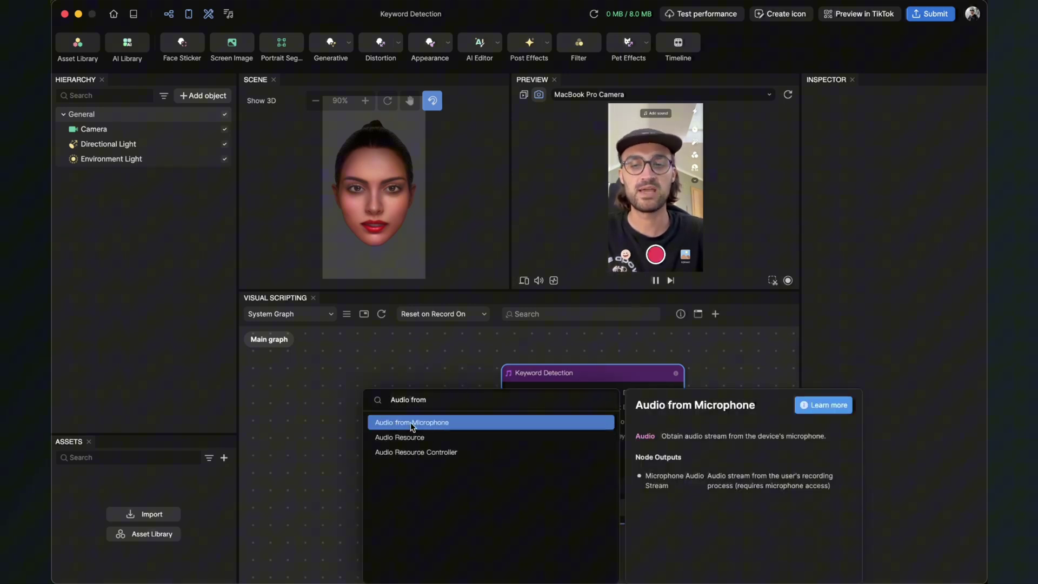
left_click(411, 422)
left_click_drag(453, 415, 355, 384)
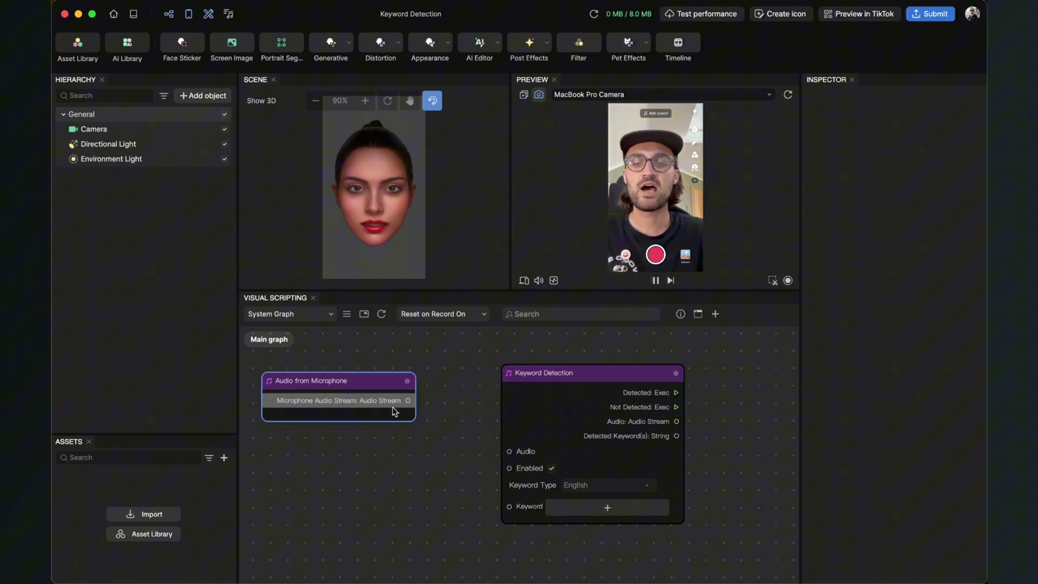
Step: Connect the microphone audio stream to Keyword Detection's Audio input
left_click_drag(408, 401, 498, 454)
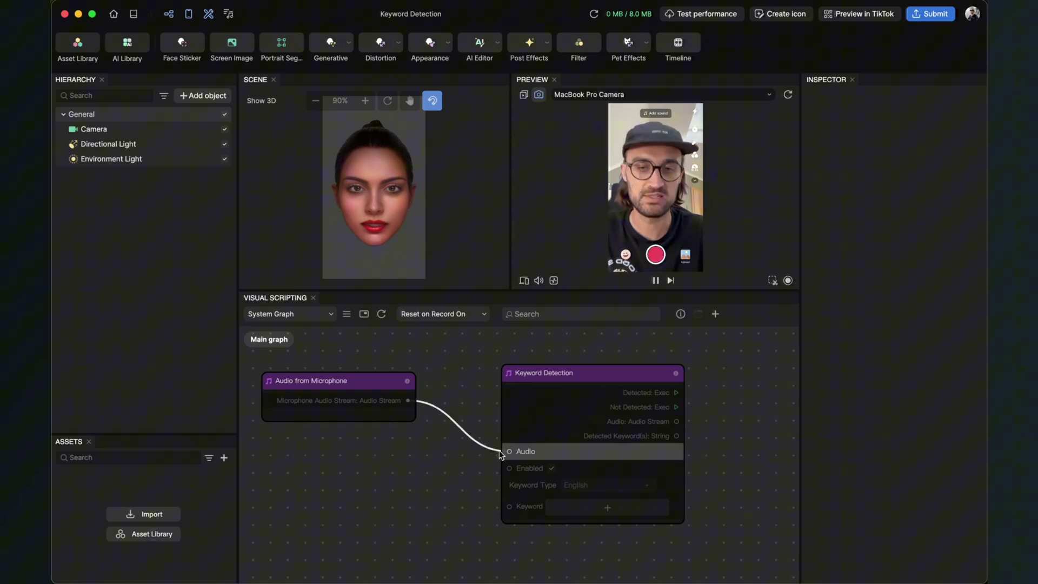
left_click_drag(599, 372, 572, 372)
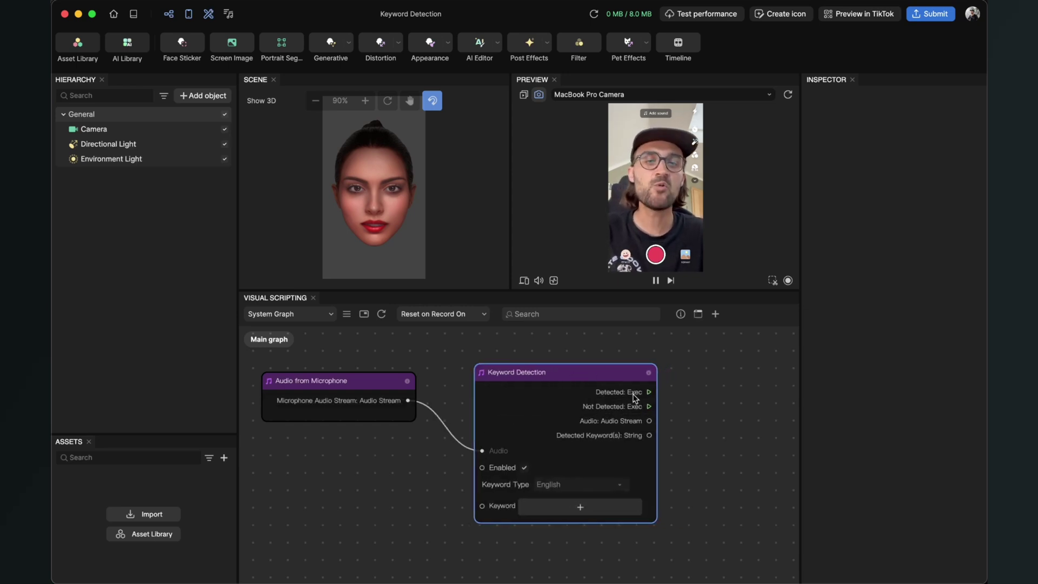
scroll(698, 423, "up", 3)
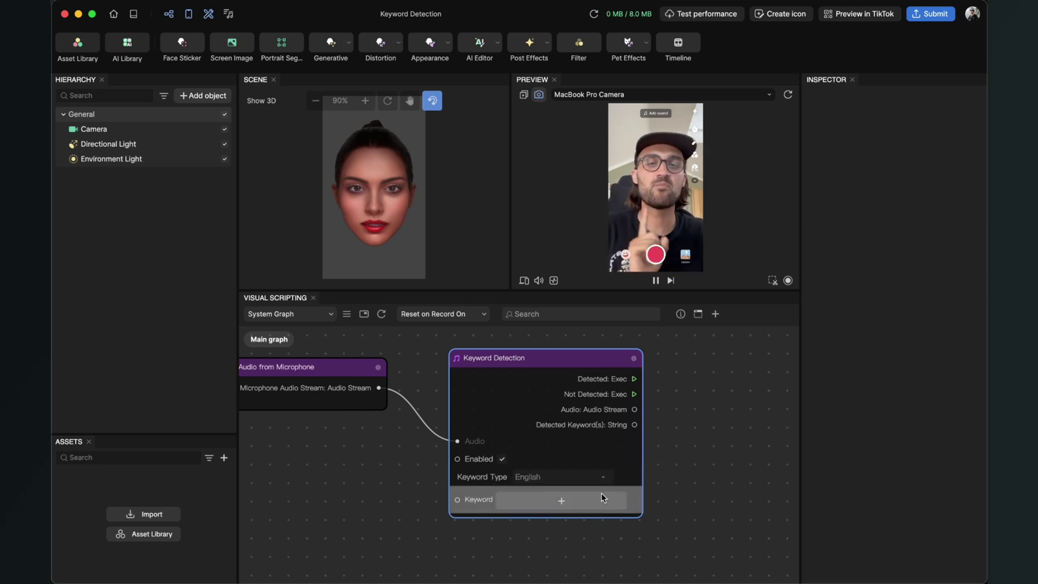
Step: Add 'Hello' as a new keyword entry on the Keyword Detection node
left_click(574, 499)
left_click(524, 499)
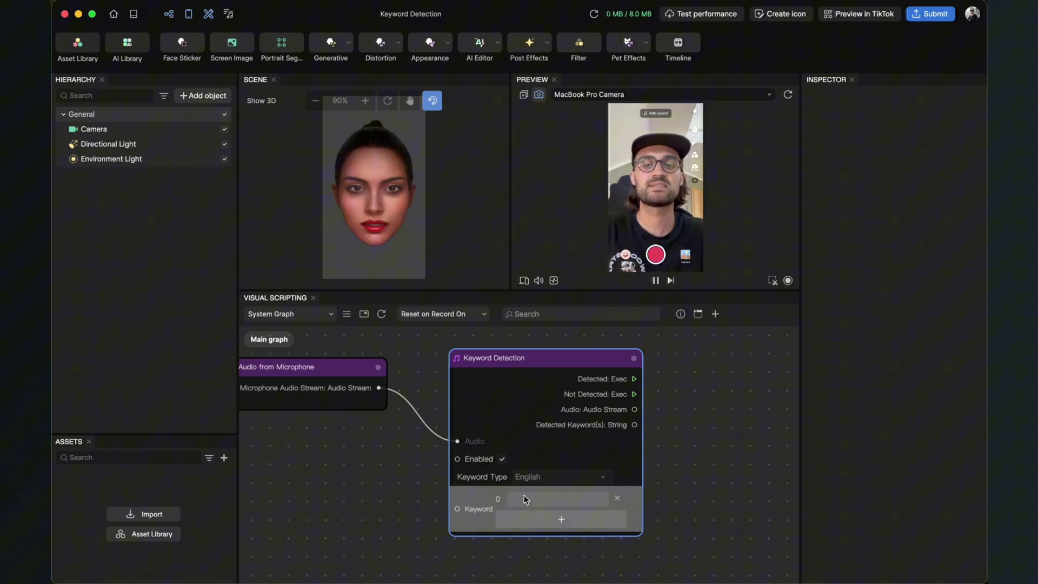
type("Hell")
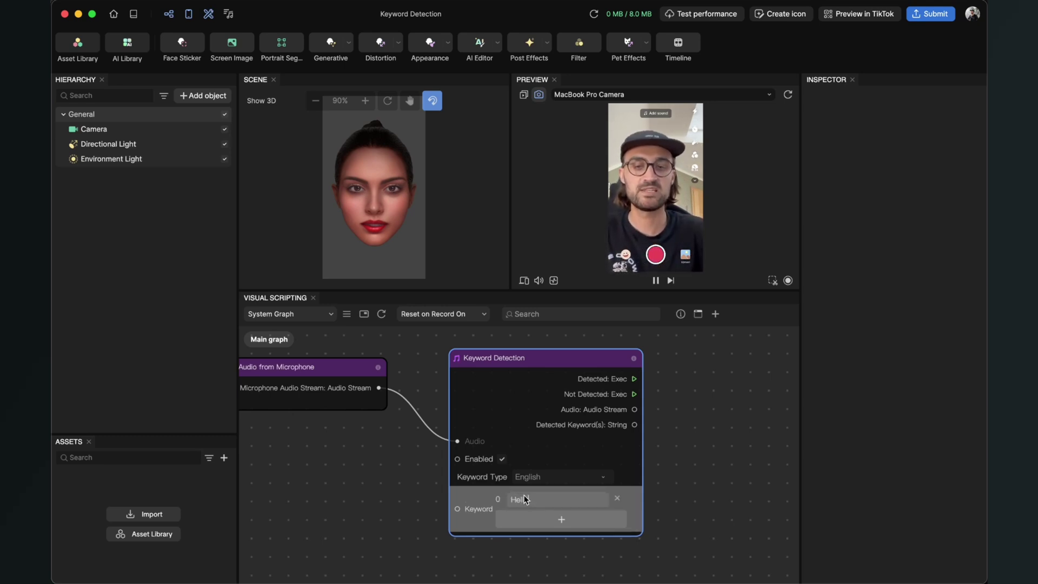
type("o")
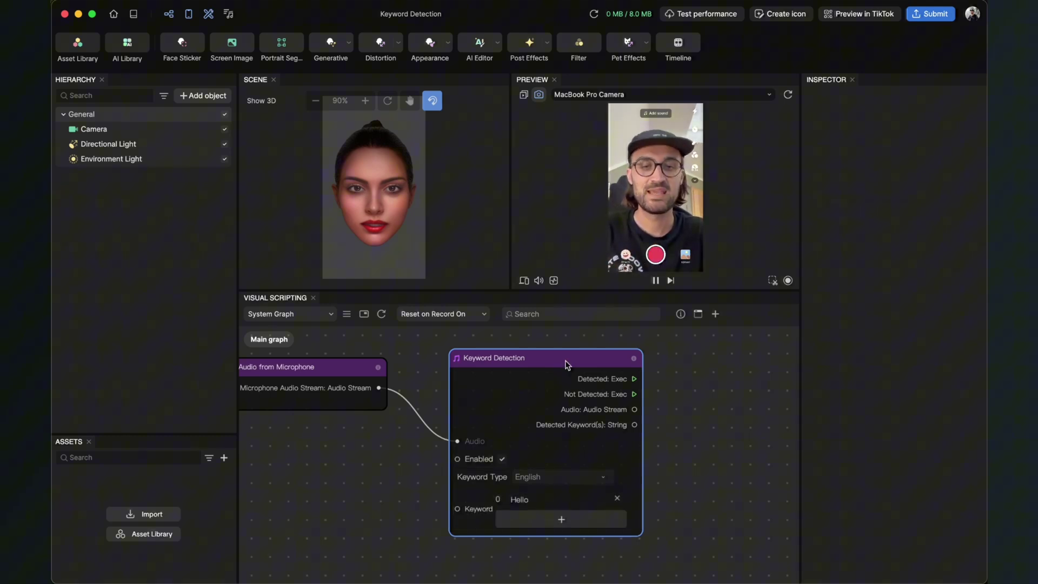
left_click_drag(567, 365, 557, 363)
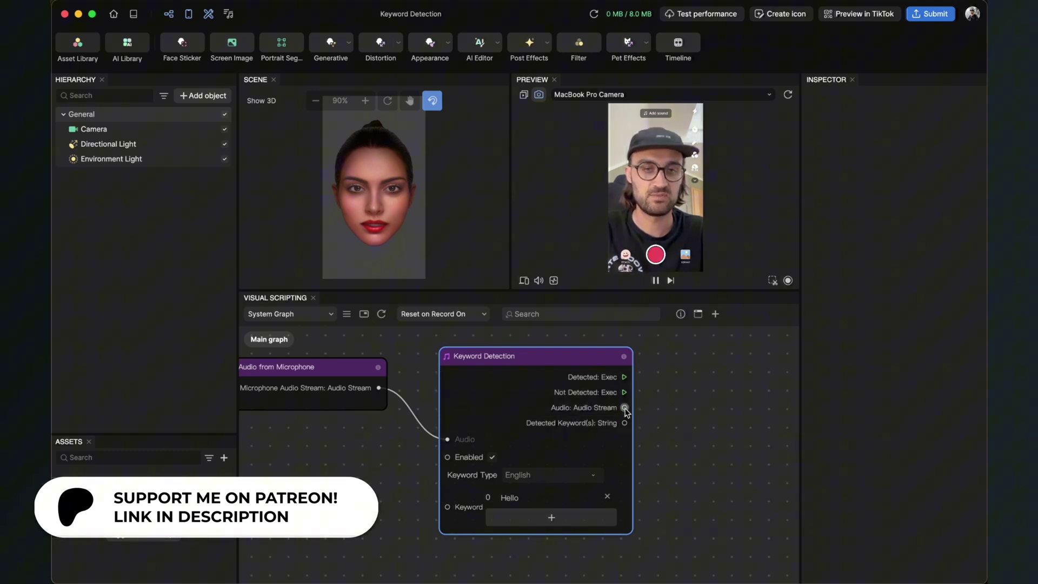
Step: Create a Speaker node from Keyword Detection's Audio Stream output and position it
left_click_drag(625, 408, 693, 437)
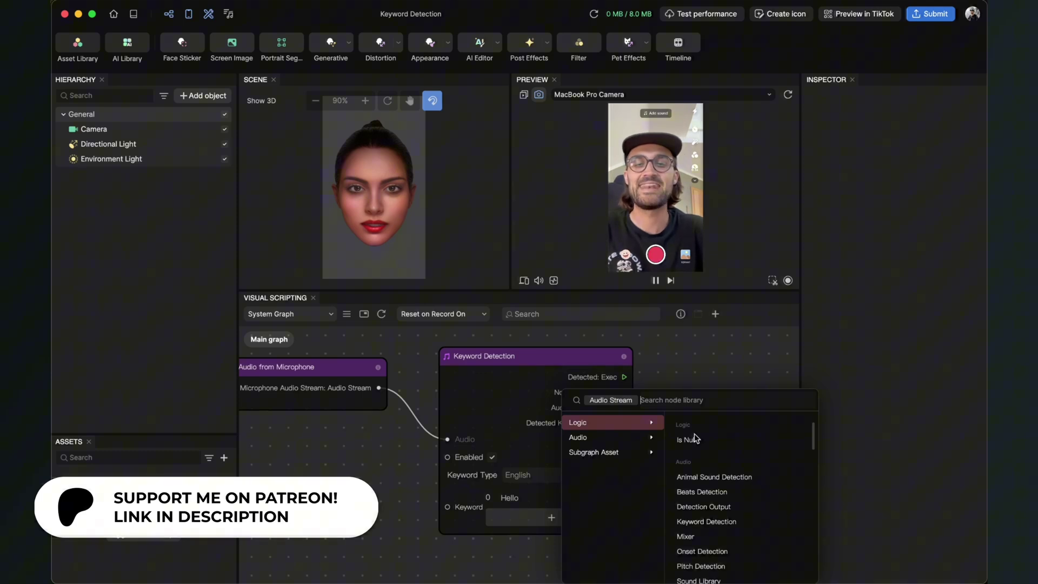
type("Spe")
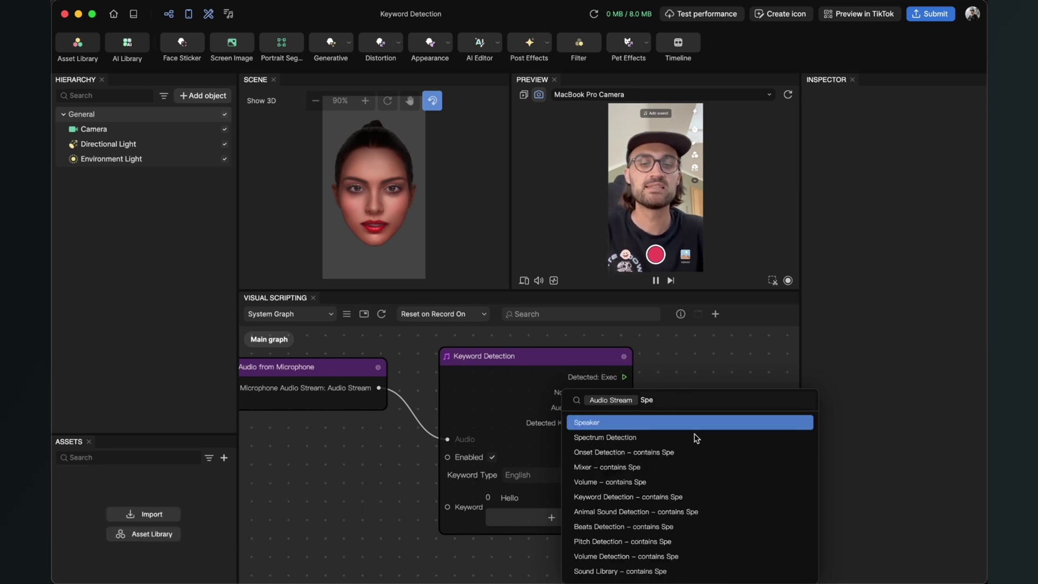
key("Return")
left_click_drag(721, 441, 720, 409)
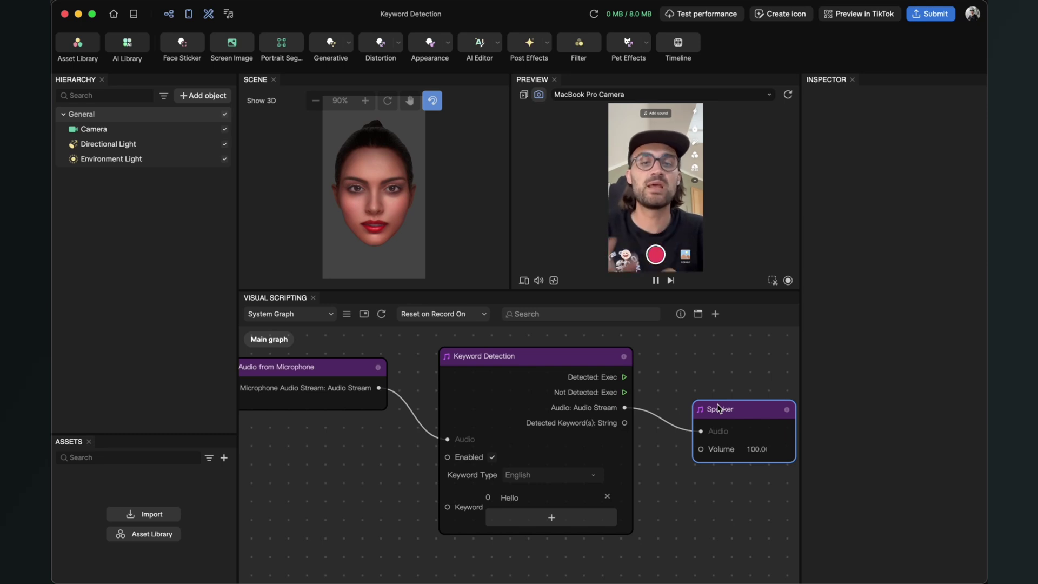
scroll(723, 389, "right", 5)
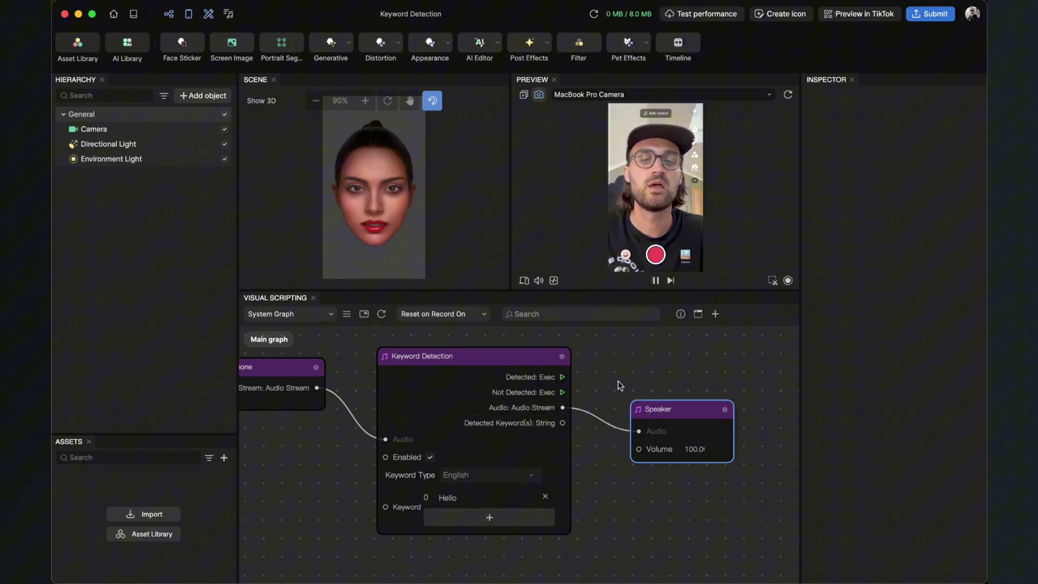
left_click_drag(687, 412, 674, 436)
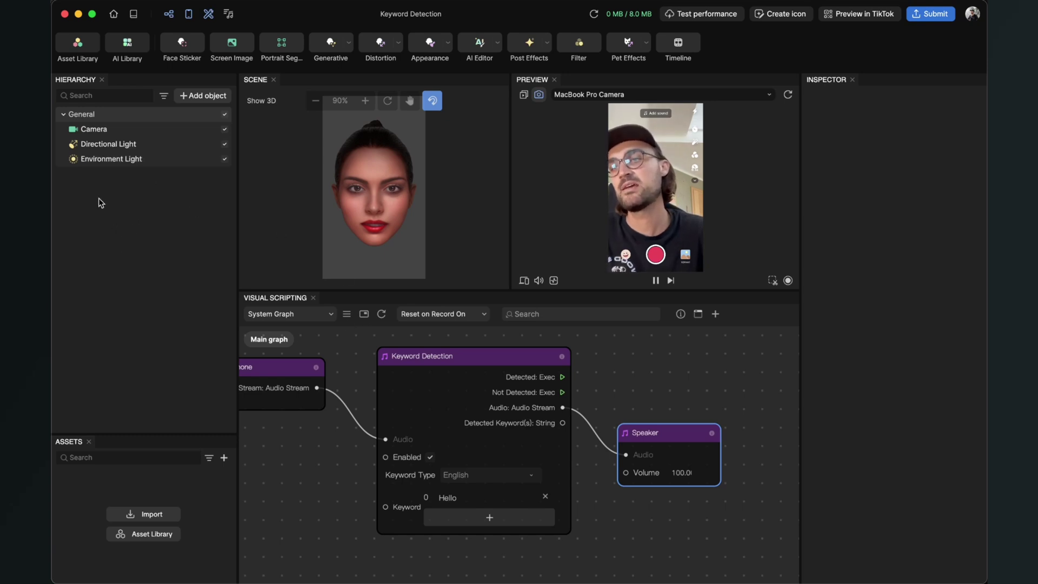
Step: Add a 2D Text object from the Hierarchy's Add object list using the 'Text' search
left_click(204, 97)
type("Text")
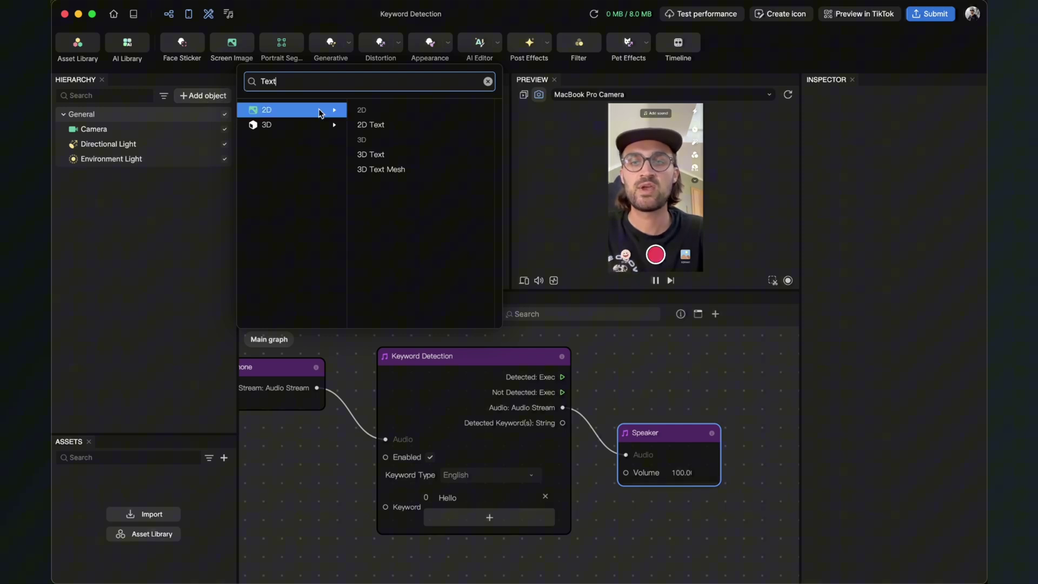
left_click(391, 130)
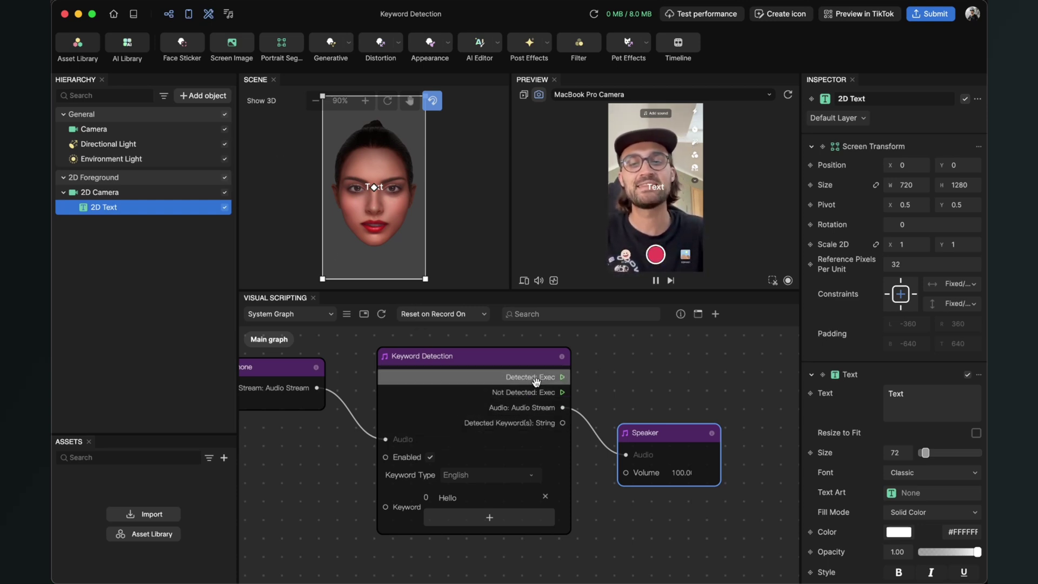
Step: Move the Speaker node and delete the 2D Text's placeholder word 'Text'
left_click_drag(667, 437, 698, 398)
scroll(703, 363, "down", 3)
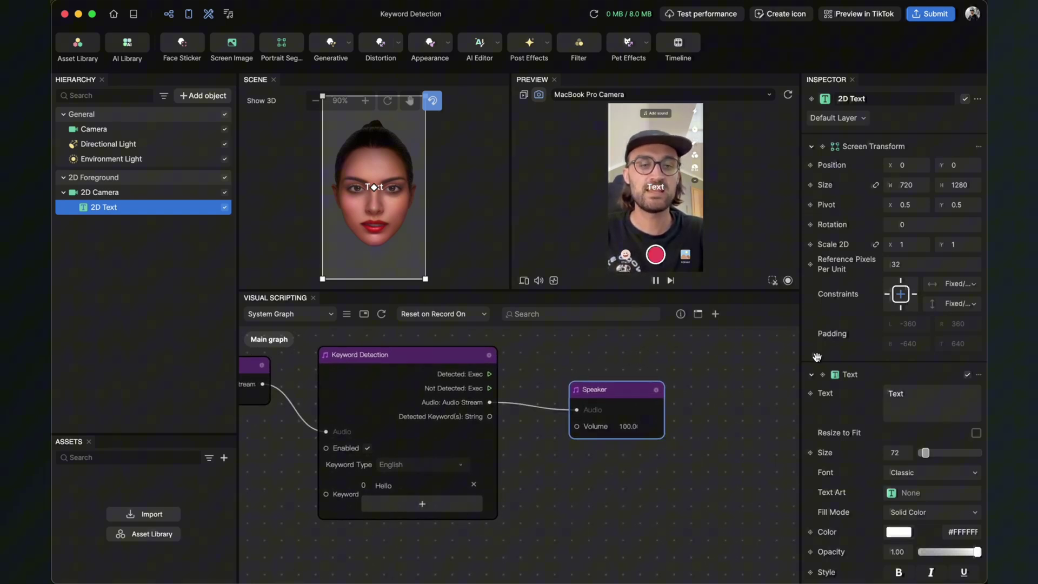
double_click(897, 393)
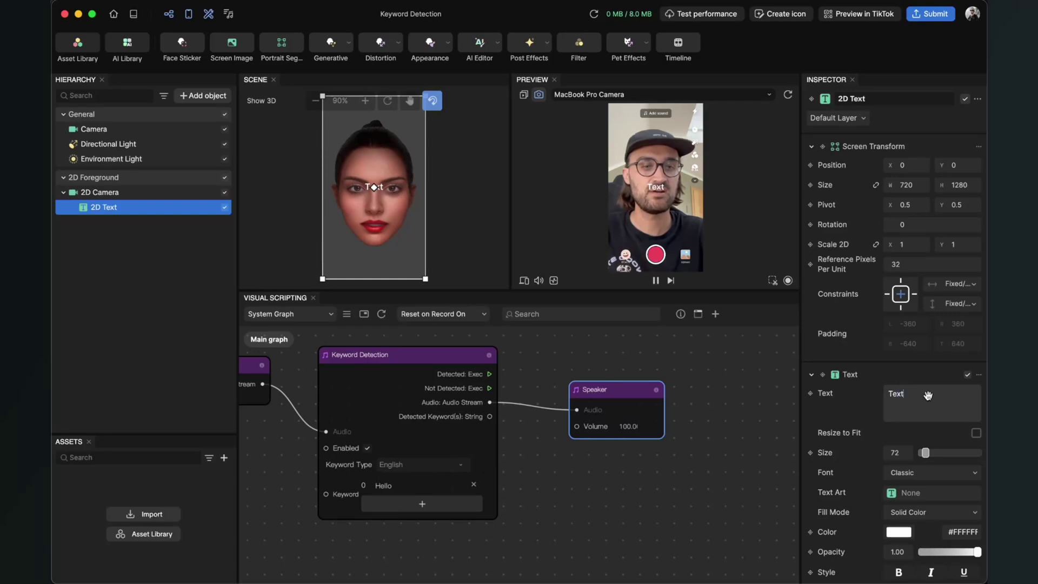
key("BackSpace")
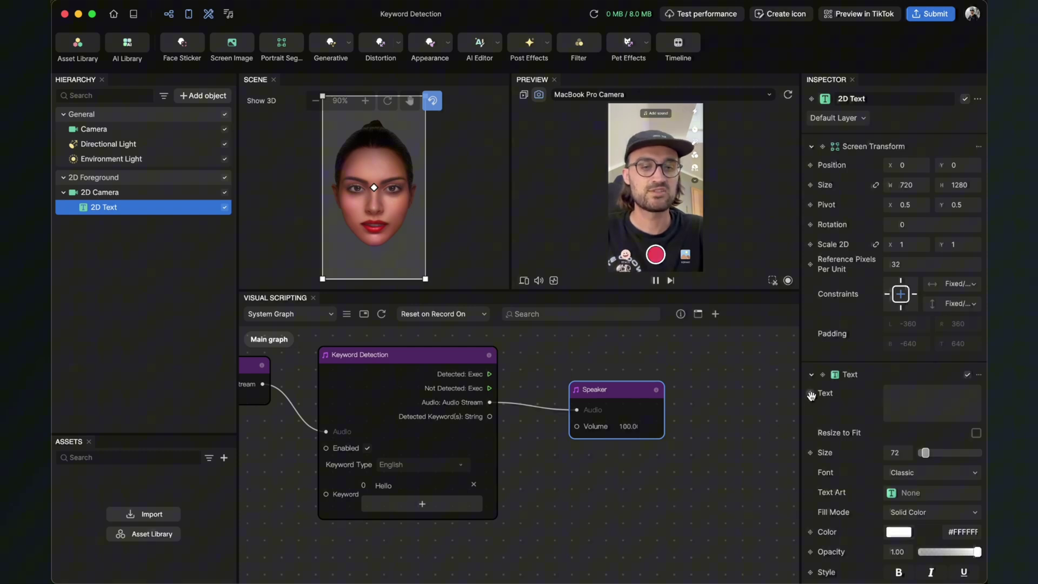
Step: Add a Set Text node for 2D Text and place it beside Speaker
left_click(811, 394)
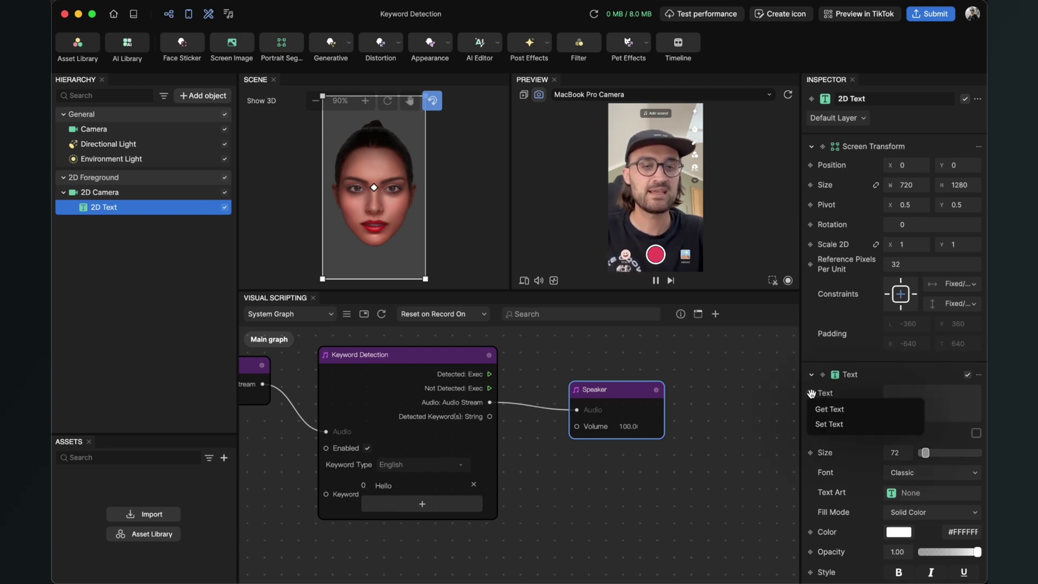
left_click(832, 426)
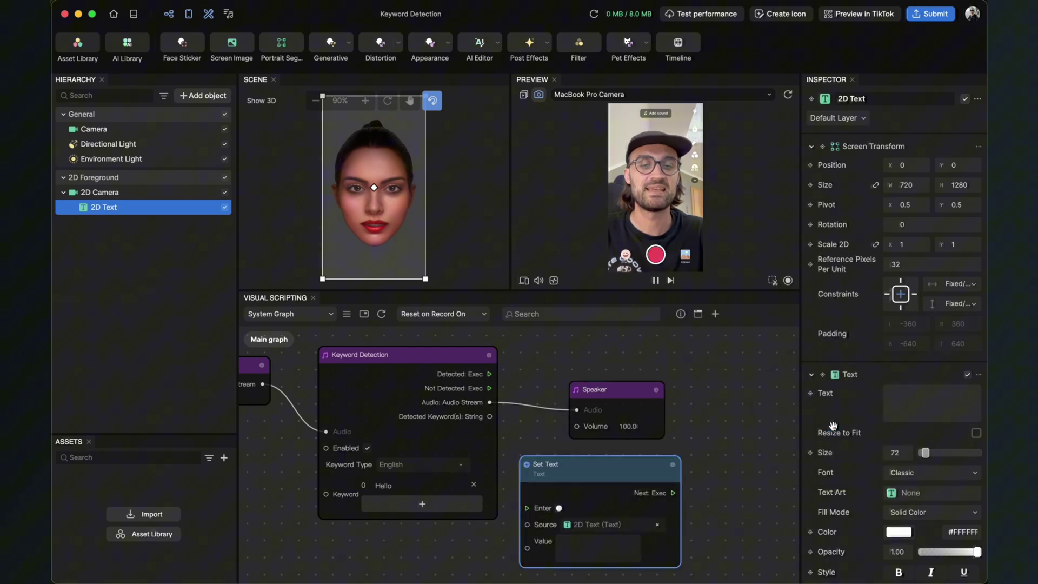
left_click_drag(560, 474, 700, 451)
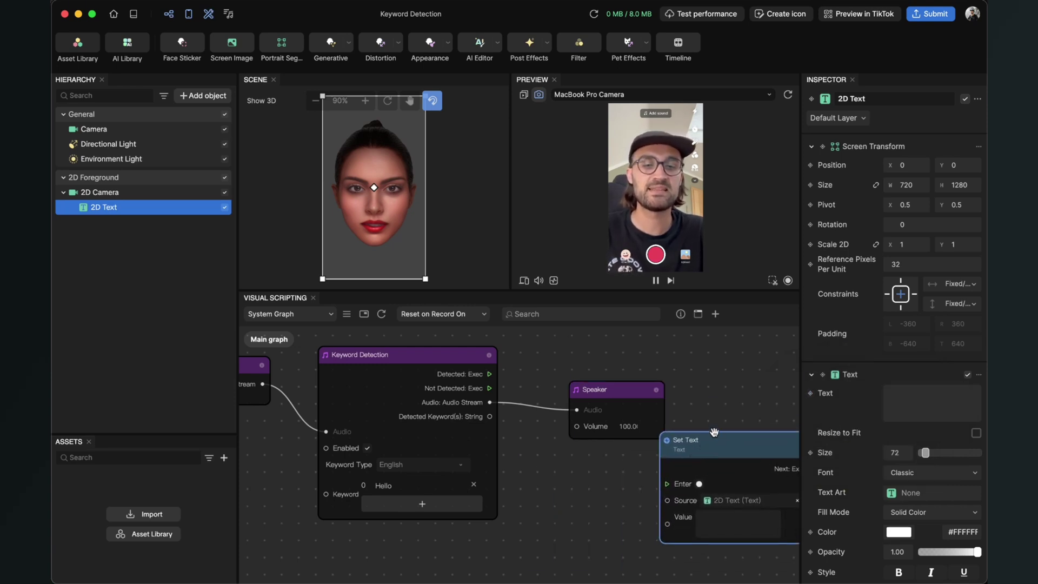
left_click_drag(722, 384, 558, 390)
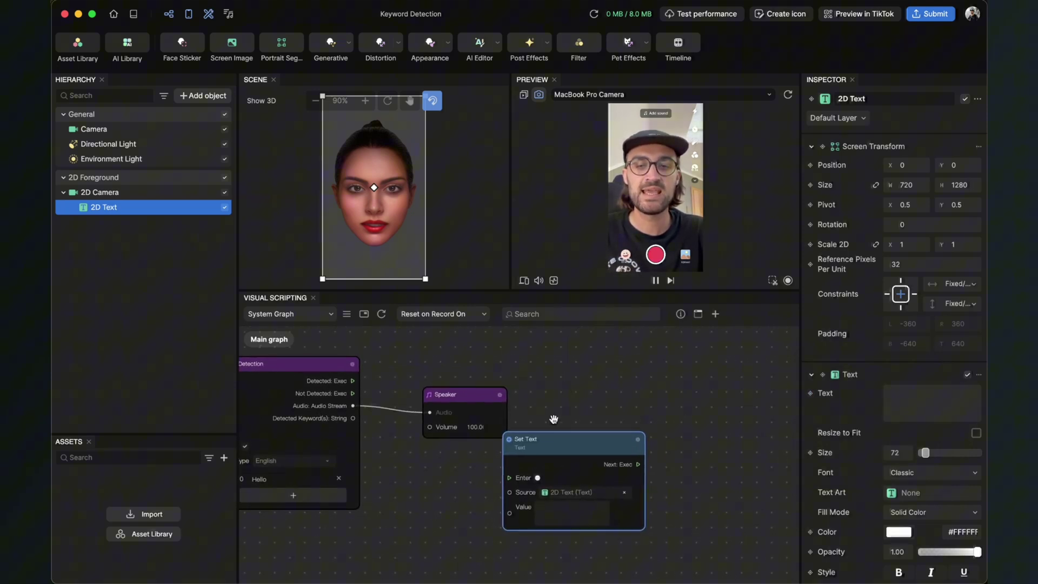
left_click_drag(547, 447, 615, 390)
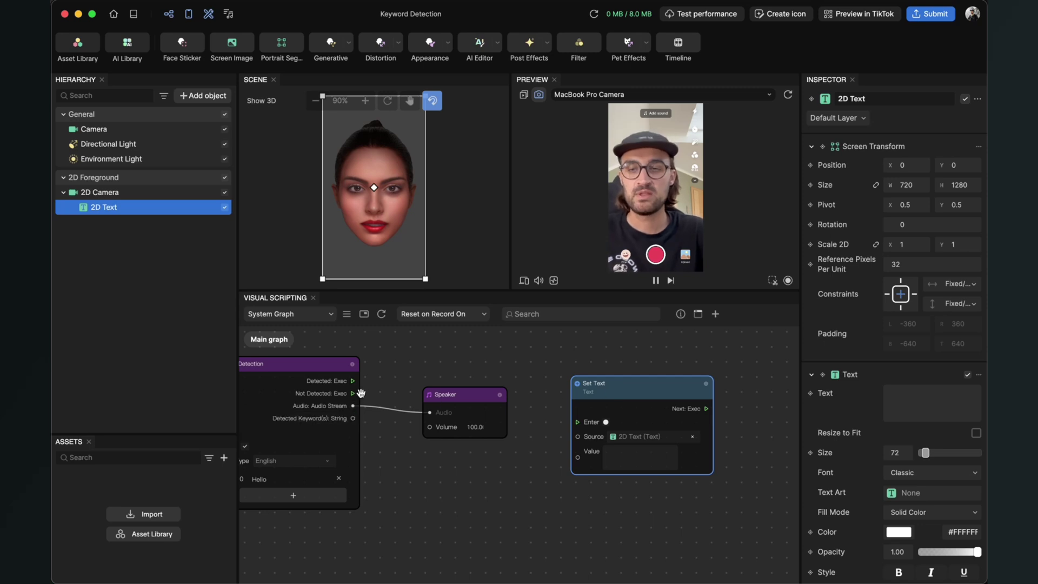
left_click_drag(354, 380, 426, 371)
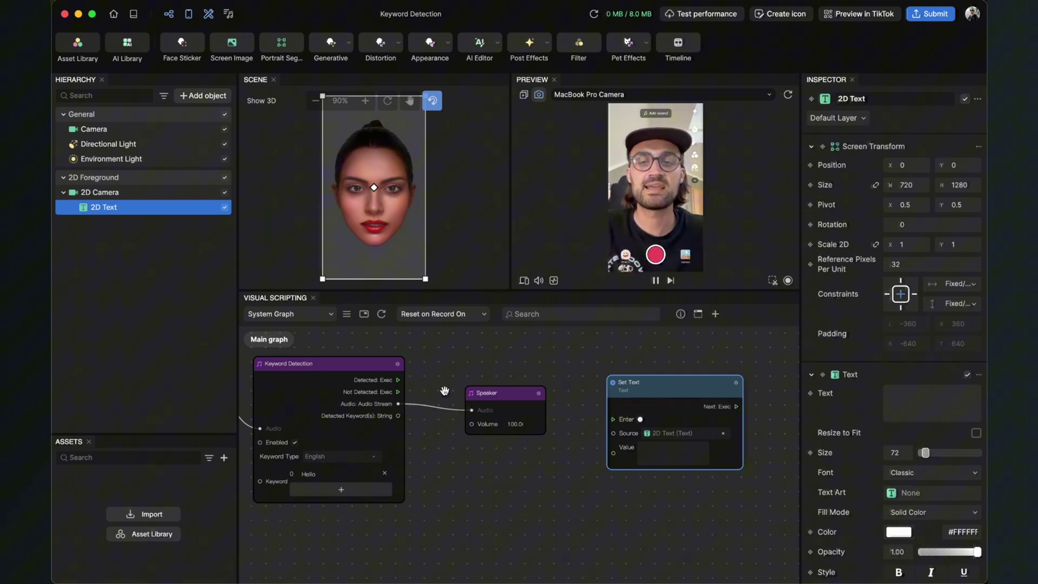
Step: Wire Detected exec to Set Text's Enter and the detected keyword string to Value
left_click_drag(398, 380, 621, 415)
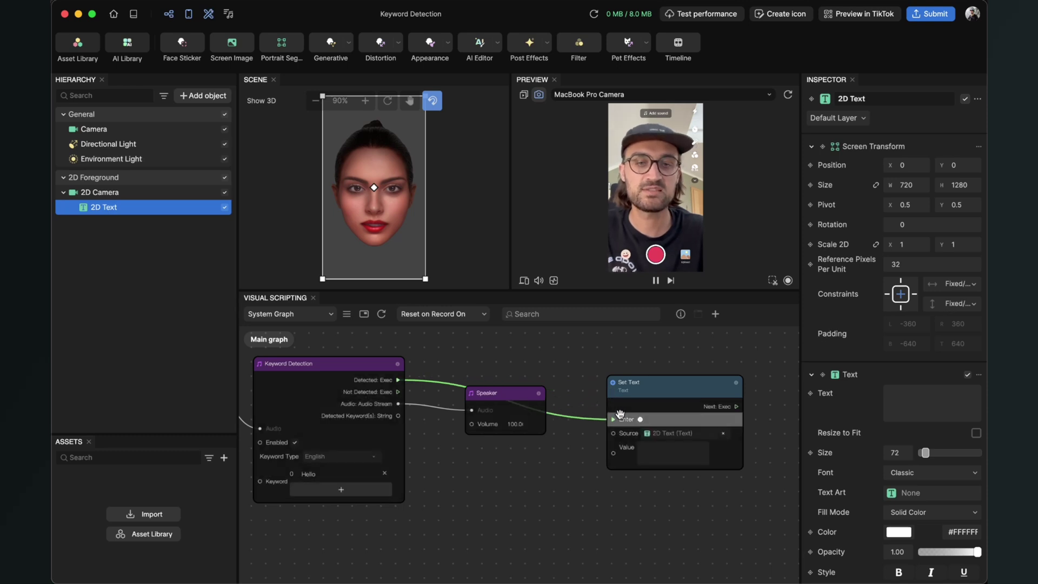
left_click_drag(677, 394, 701, 353)
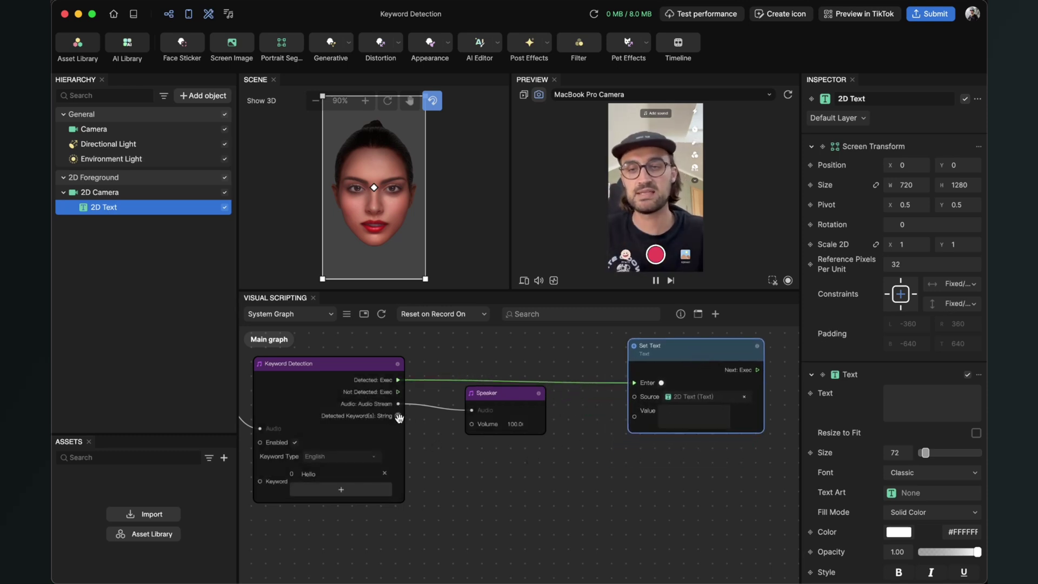
left_click_drag(398, 416, 652, 429)
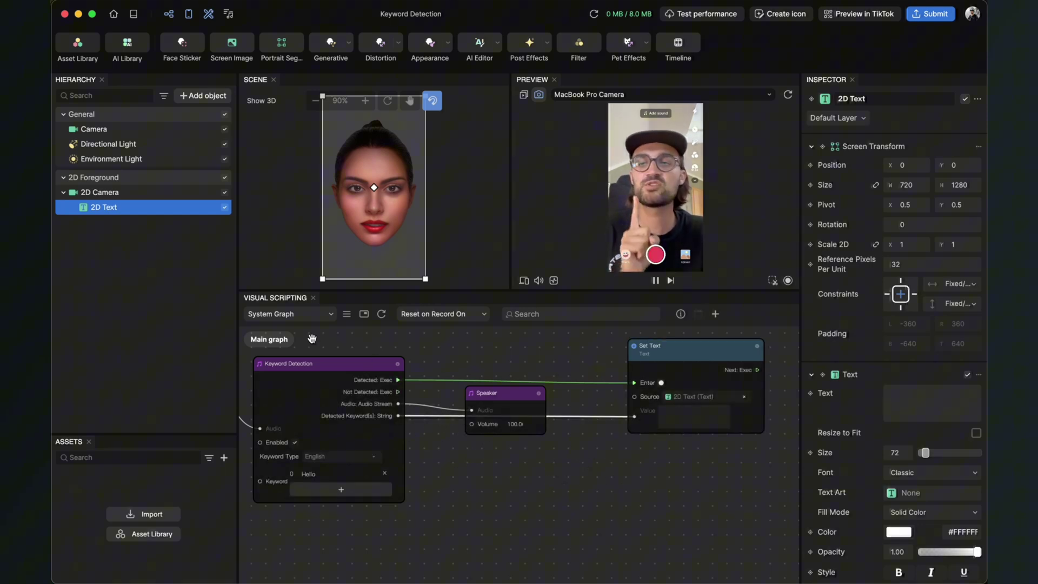
Step: Disable the 2D Text object in the Hierarchy so it starts hidden
double_click(224, 210)
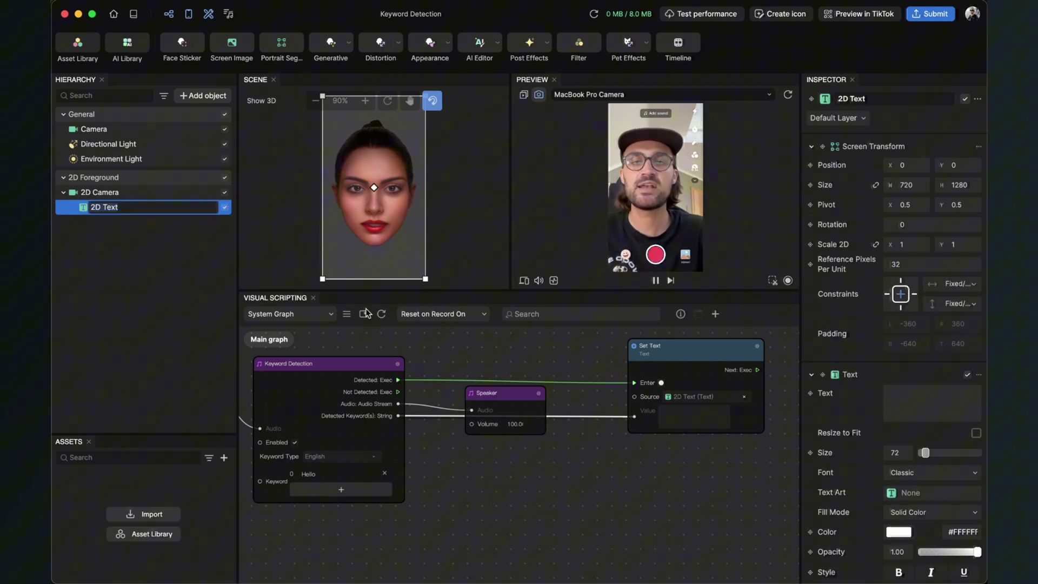
left_click(224, 208)
scroll(496, 502, "right", 5)
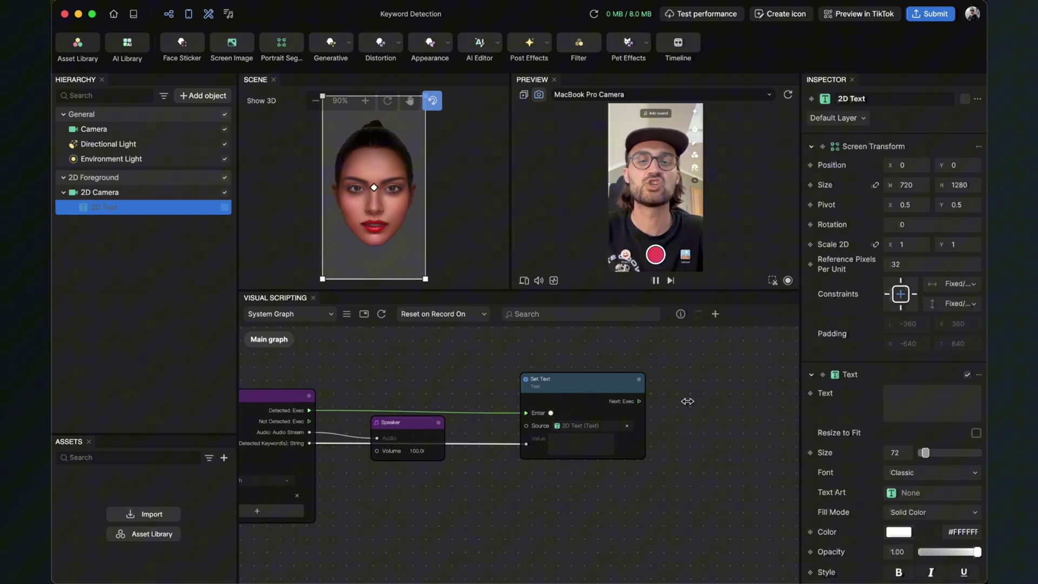
left_click_drag(429, 422, 432, 476)
Step: Chain a Set Visibility node after Set Text with 2D Text as its target
left_click_drag(639, 401, 717, 406)
type("set")
key("Down")
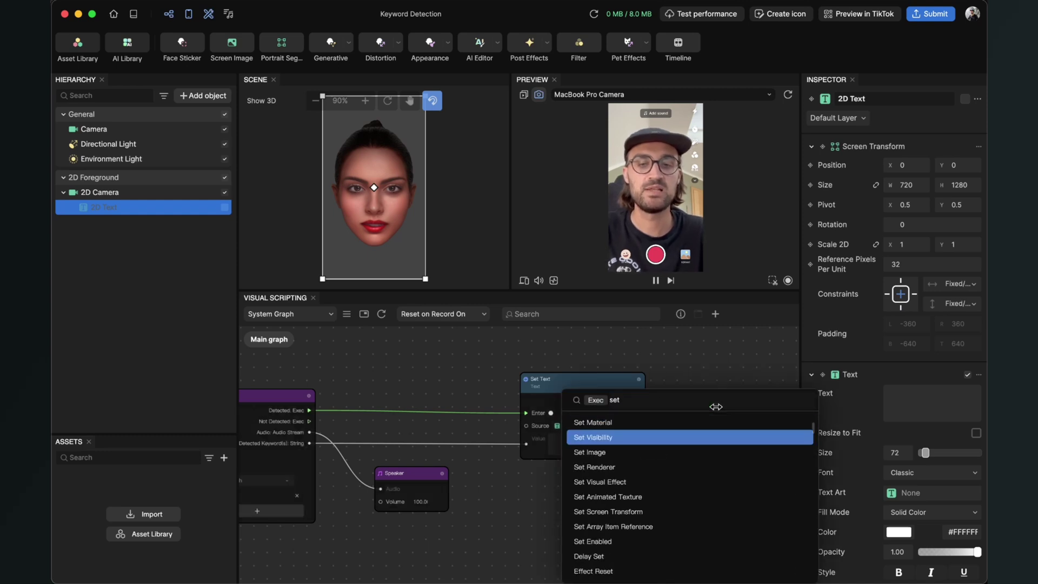
key("Return")
left_click(740, 464)
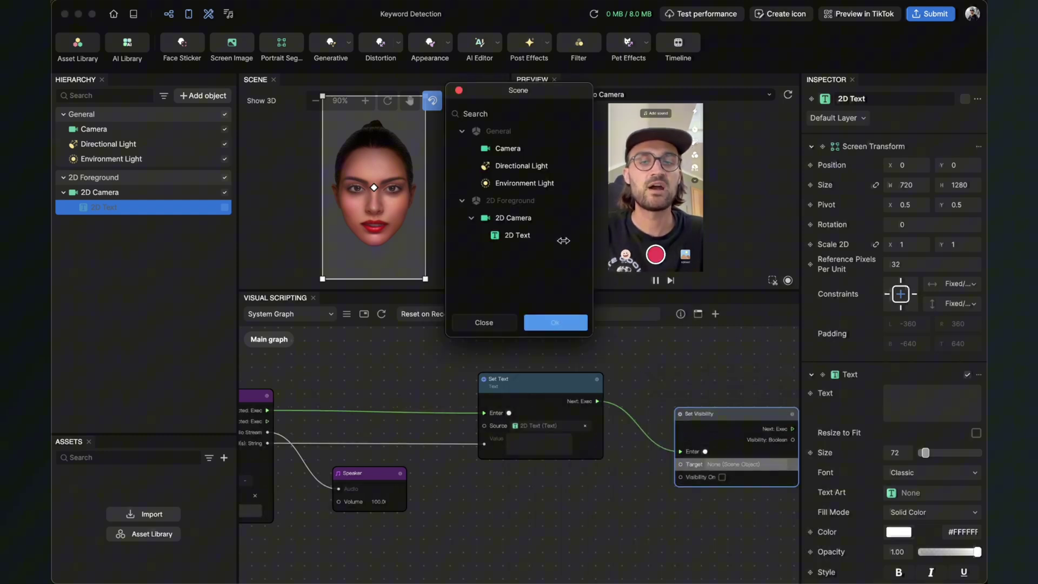
left_click(519, 237)
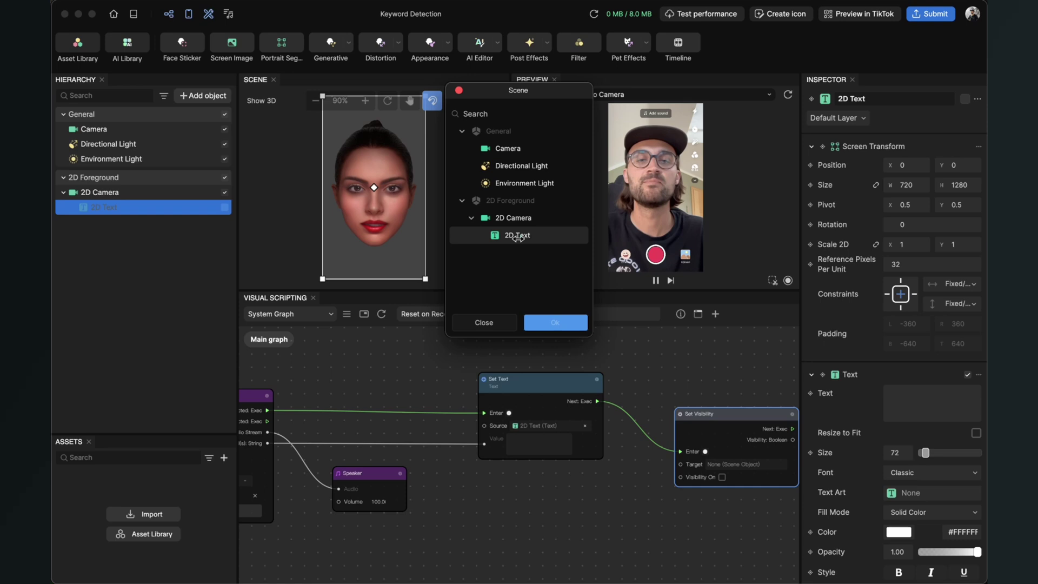
double_click(519, 235)
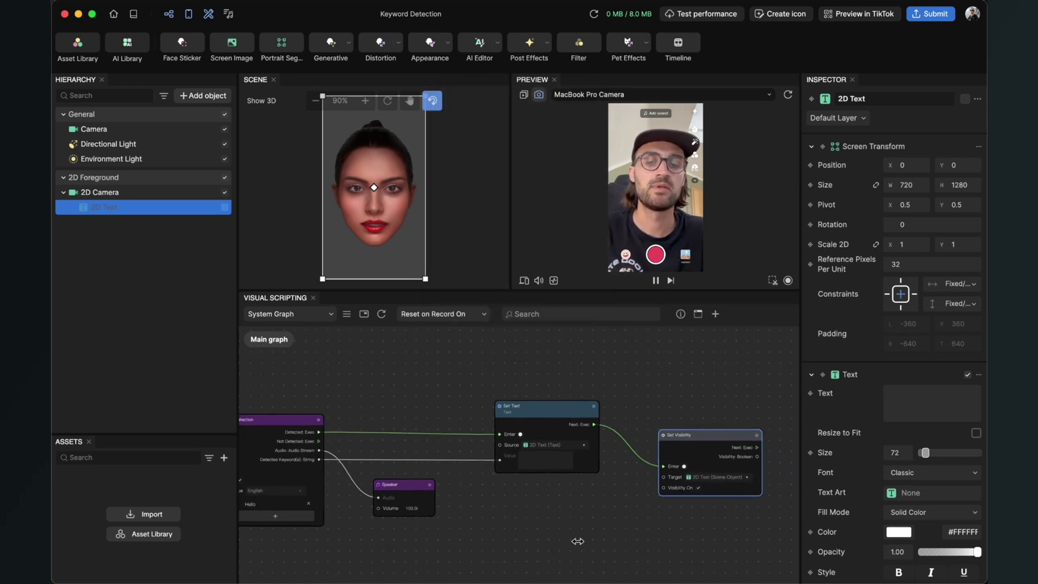
Step: Move Keyword Detection up and pan to show the microphone and Set Text nodes
scroll(540, 454, "left", 5)
scroll(420, 425, "up", 5)
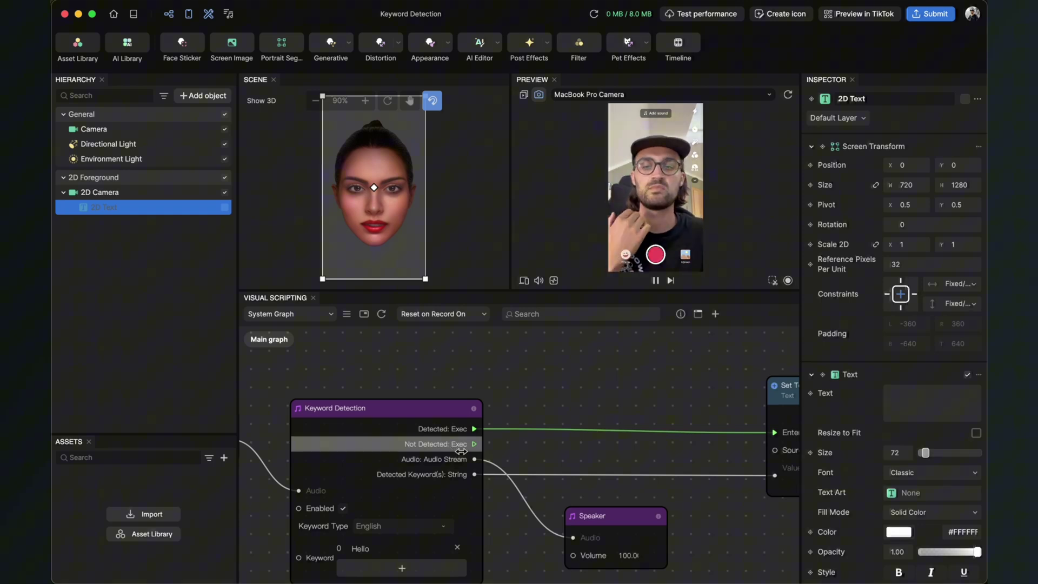
left_click_drag(431, 414, 436, 383)
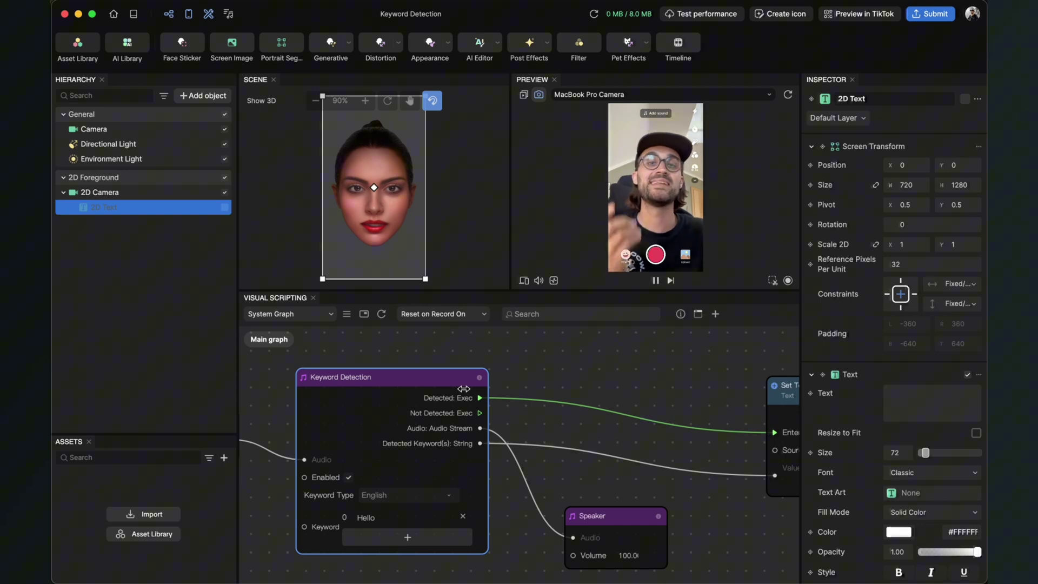
scroll(574, 399, "down", 3)
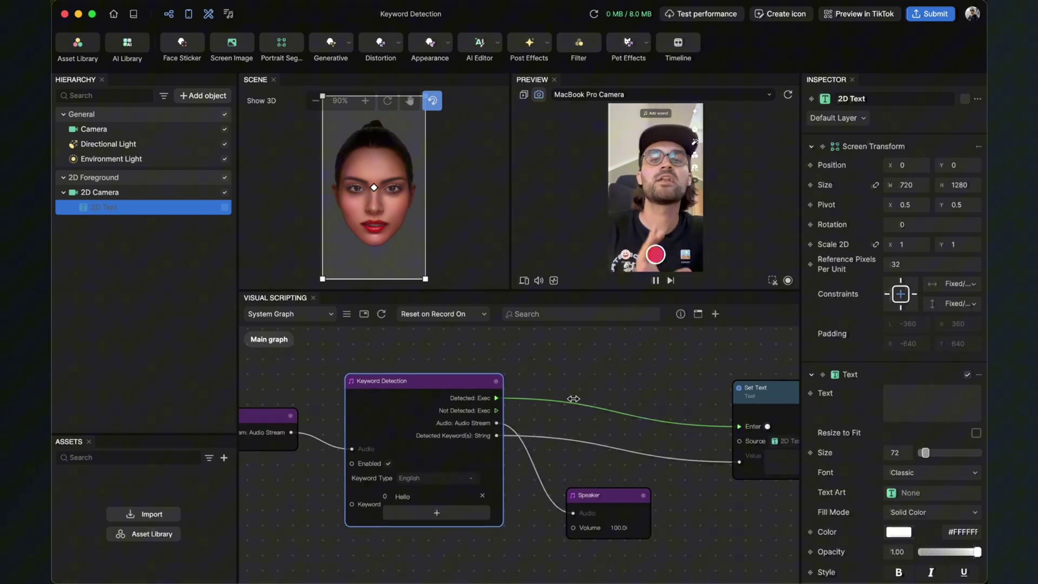
scroll(620, 378, "down", 2)
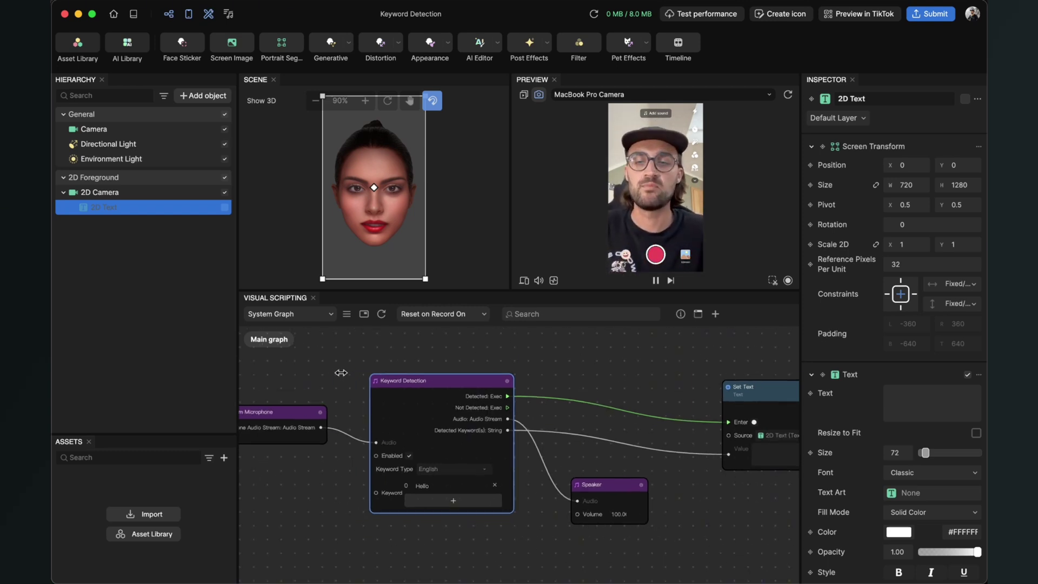
left_click_drag(340, 371, 457, 371)
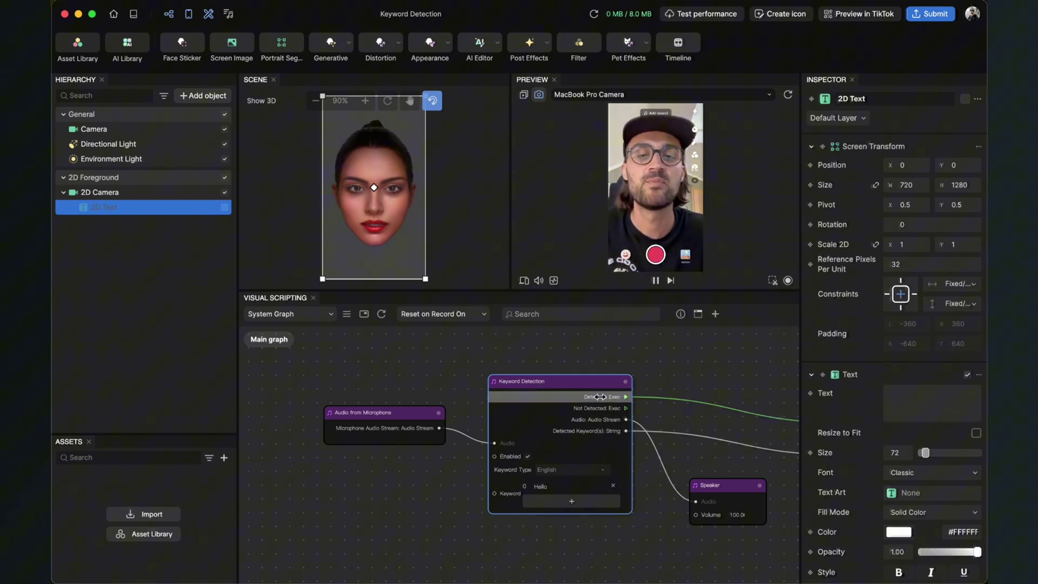
scroll(714, 379, "down", 2)
left_click_drag(713, 379, 653, 387)
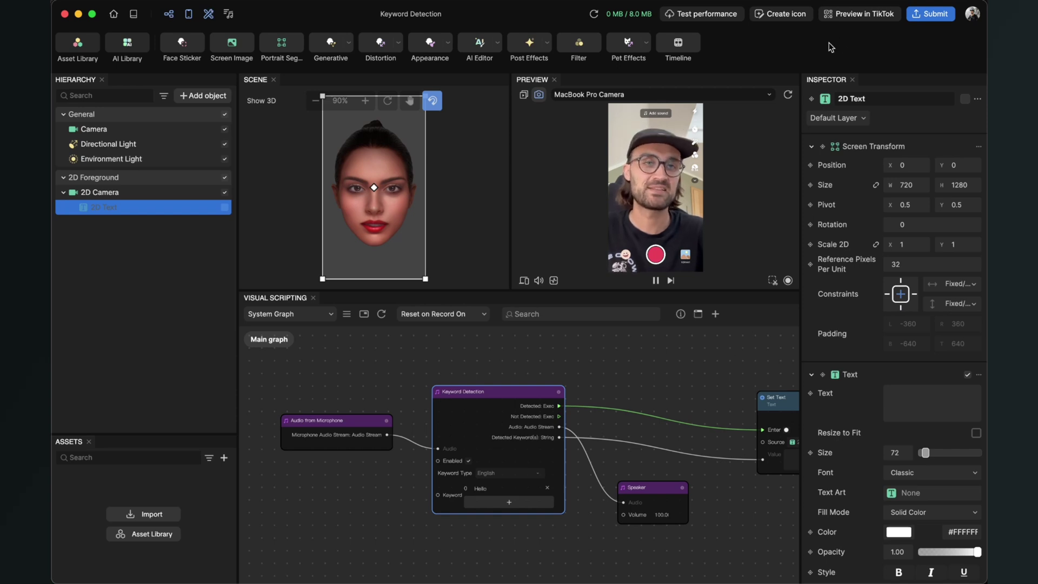
left_click(850, 15)
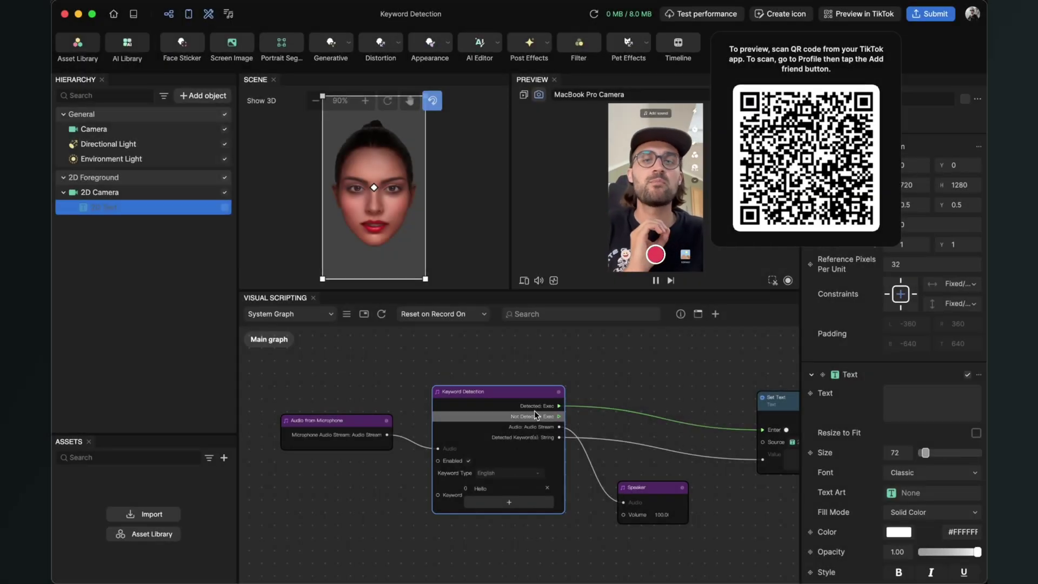
scroll(491, 397, "up", 5)
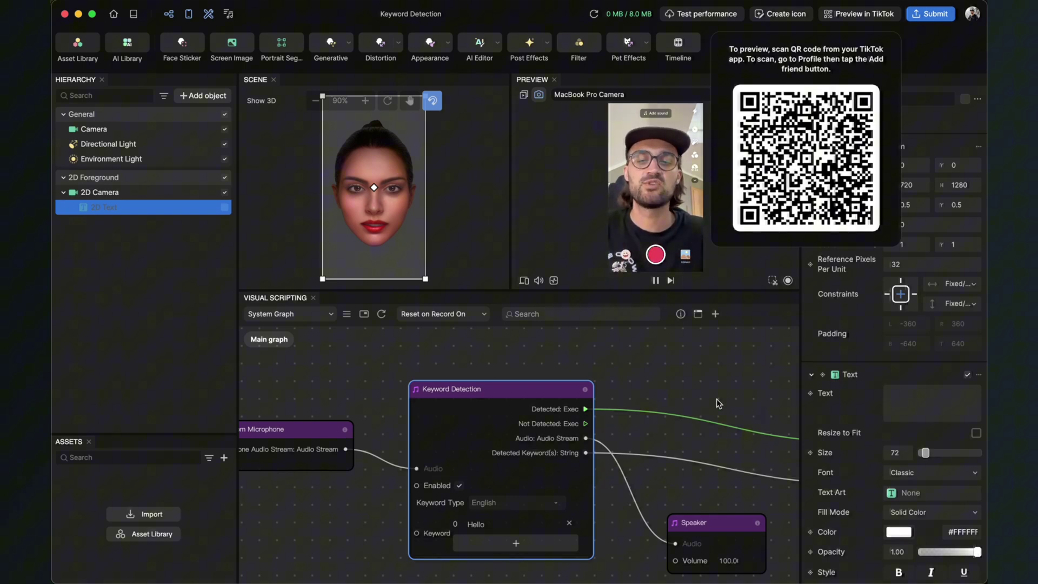
left_click_drag(716, 400, 711, 354)
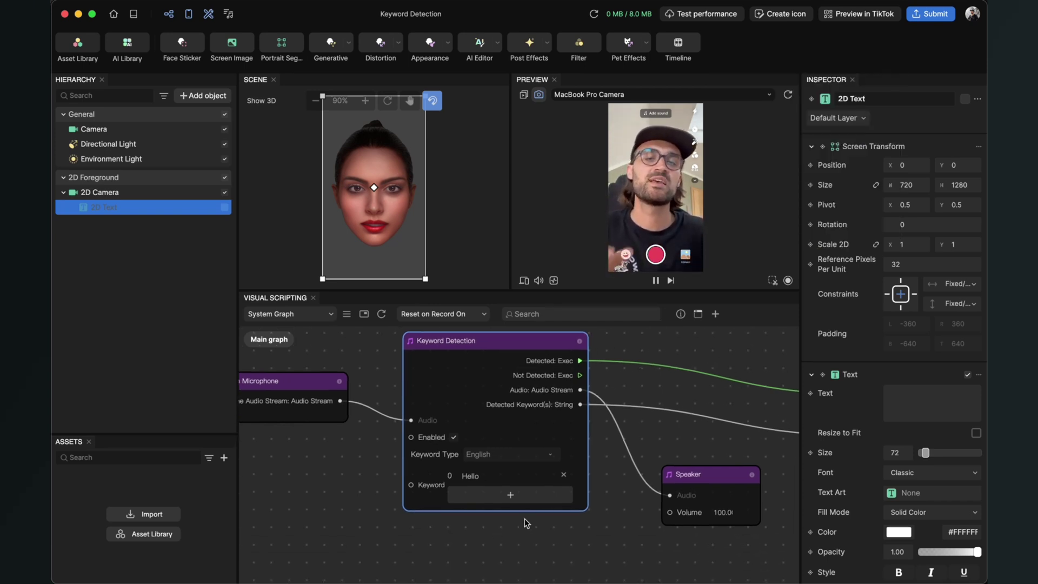
Step: Add keywords 'Heello' and 'Helo' plus an empty fourth entry to Keyword Detection
left_click(504, 496)
left_click(483, 494)
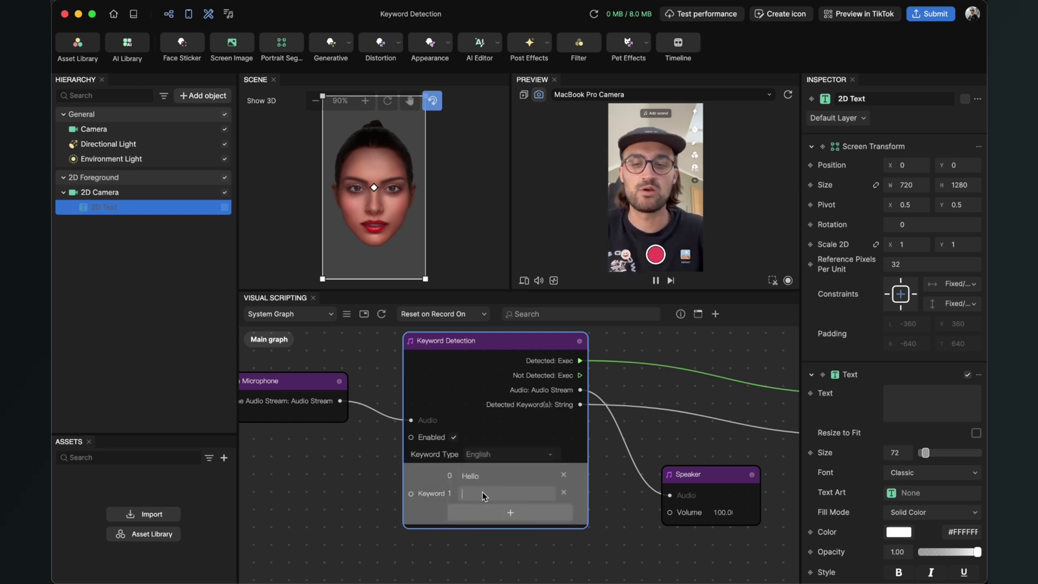
type("Hee")
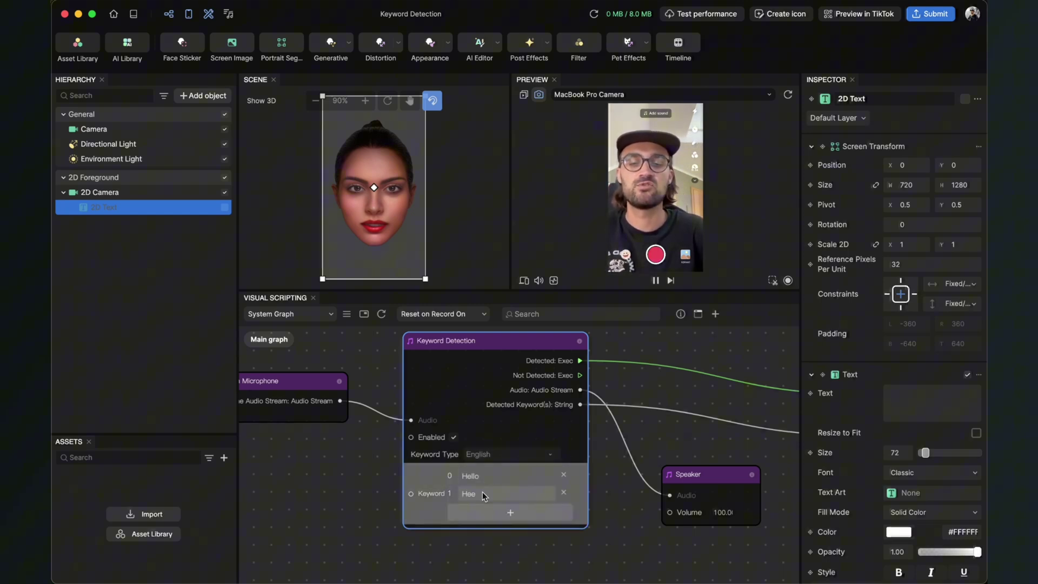
type("llo")
left_click(502, 512)
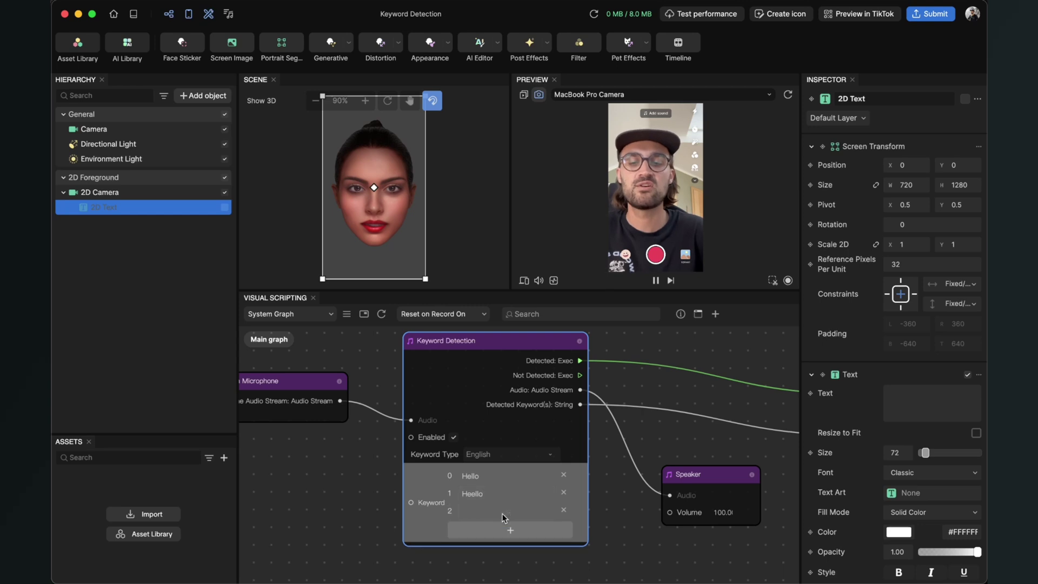
left_click(501, 509)
type("Helo")
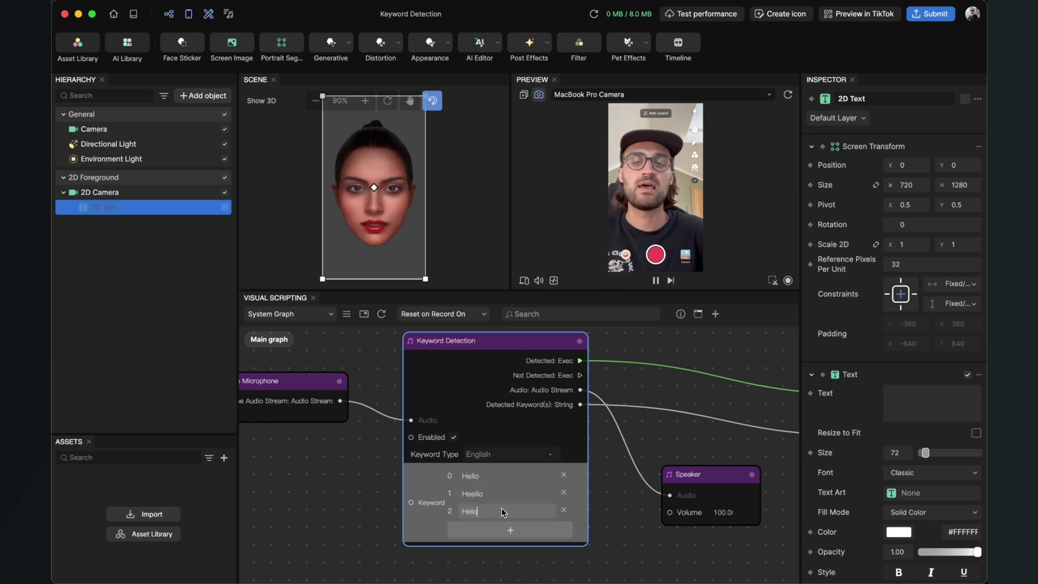
left_click(484, 529)
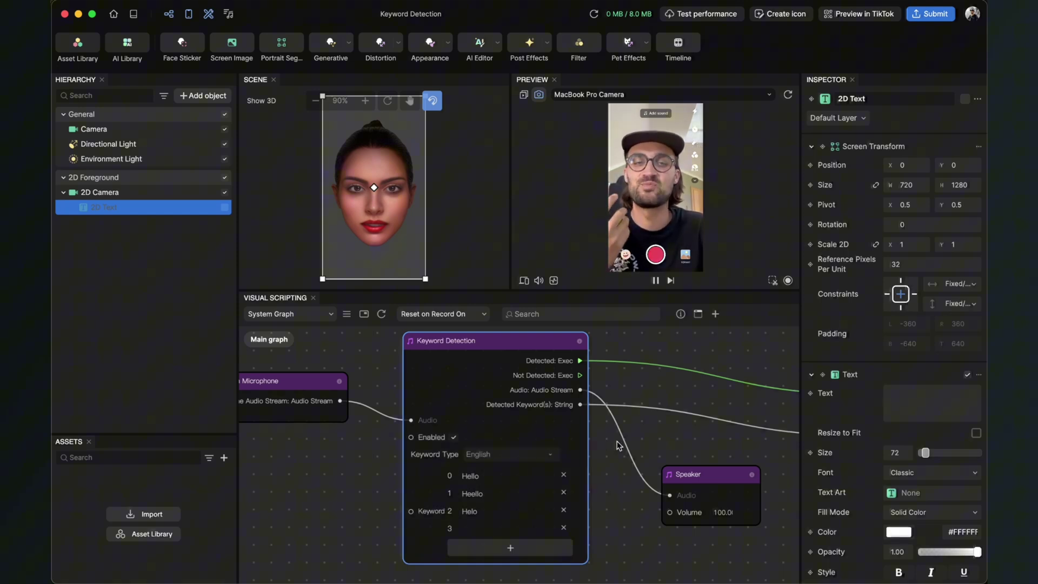
left_click(675, 421)
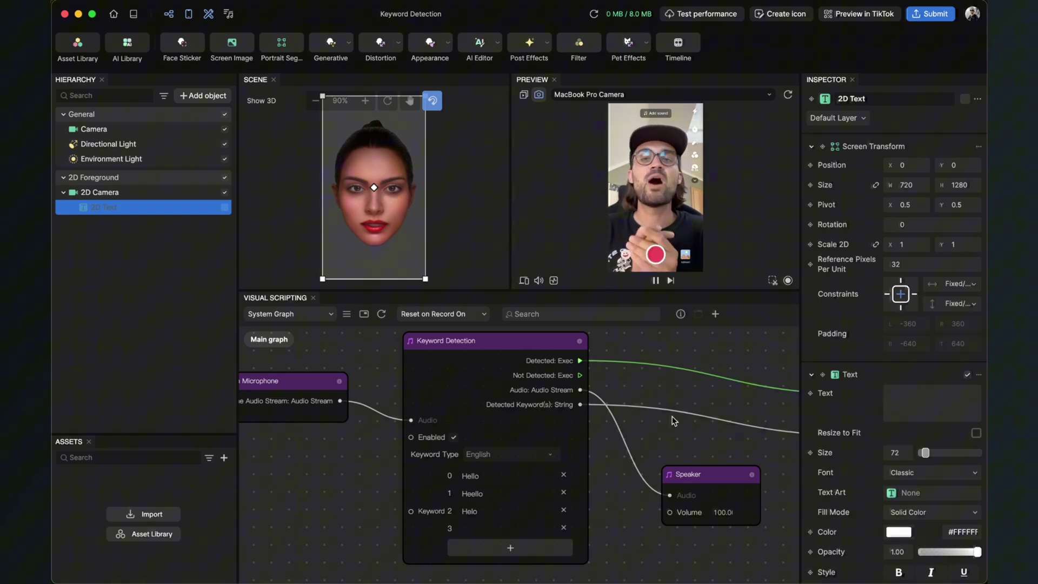
scroll(633, 433, "down", 5)
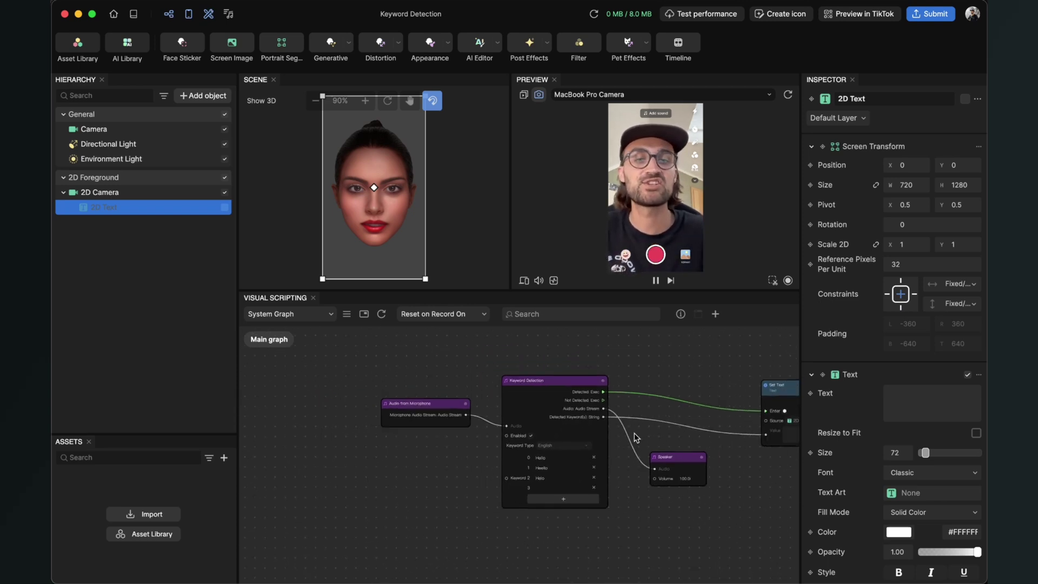
left_click_drag(670, 387, 552, 405)
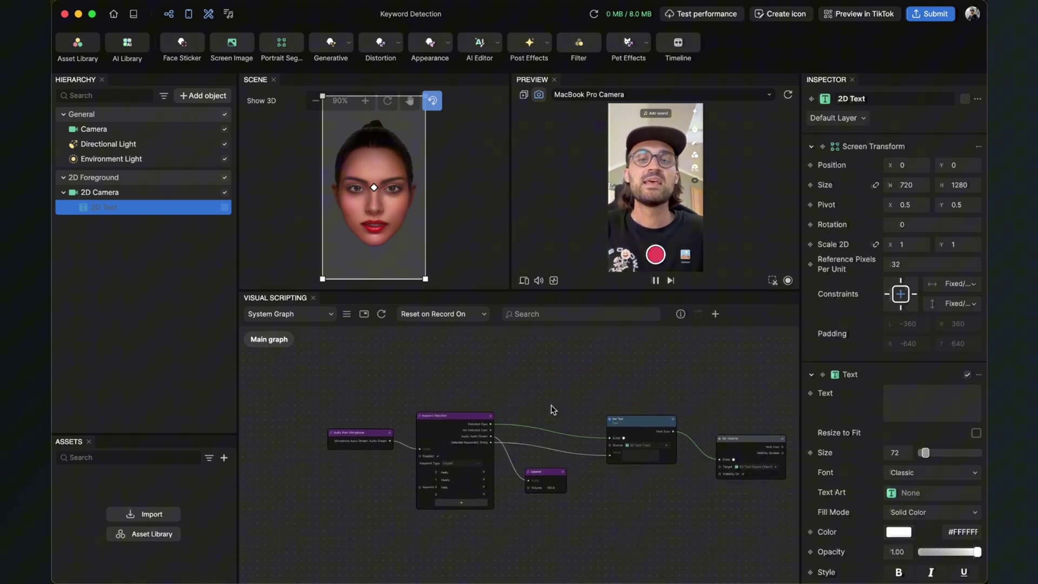